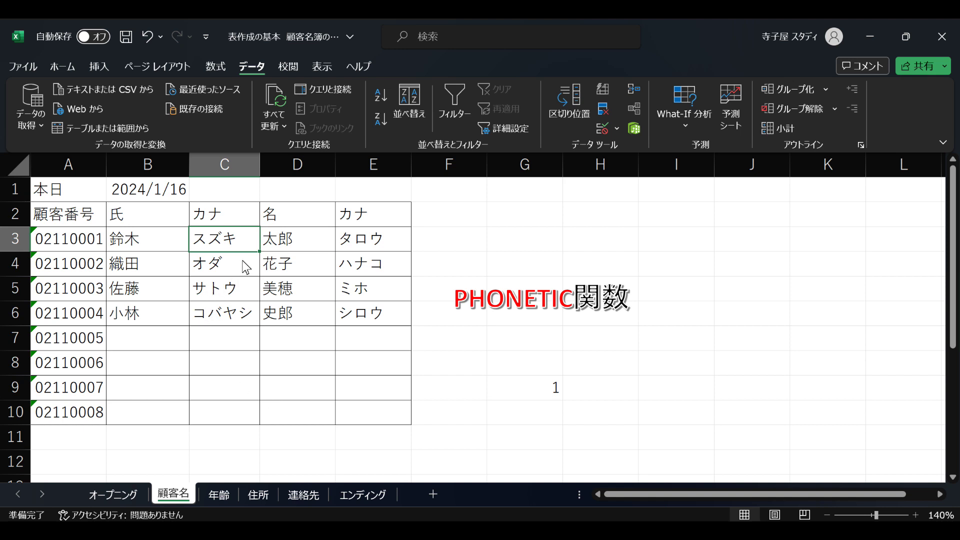
Clear the kana readings in C4:C6 and inspect the PHONETIC formula in C3.
left_click_drag(223, 269, 224, 315)
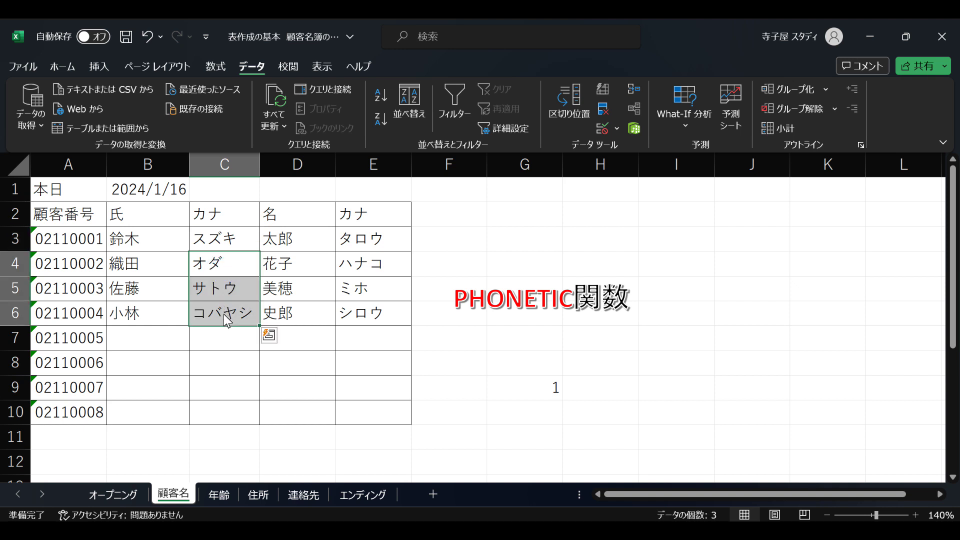
key("Delete")
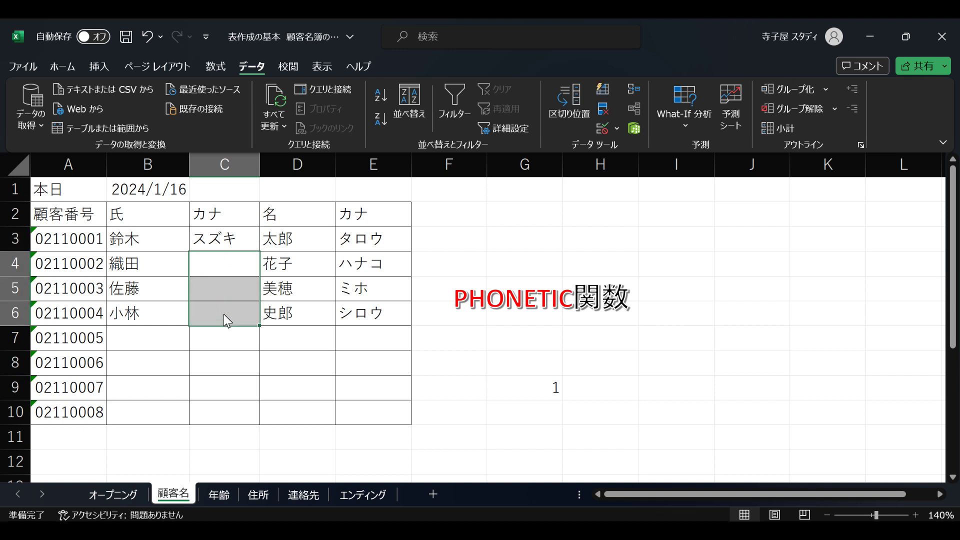
double_click(237, 244)
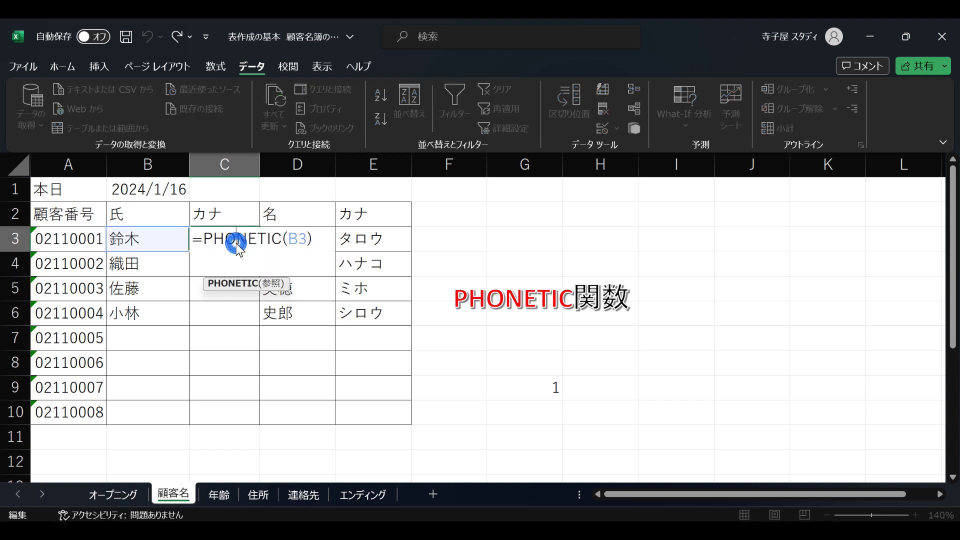
left_click(216, 299)
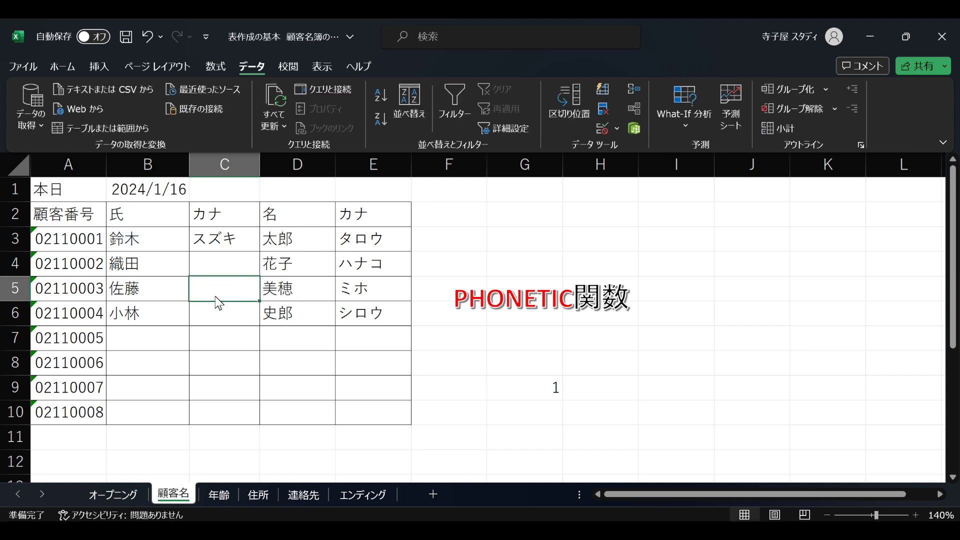
left_click(220, 244)
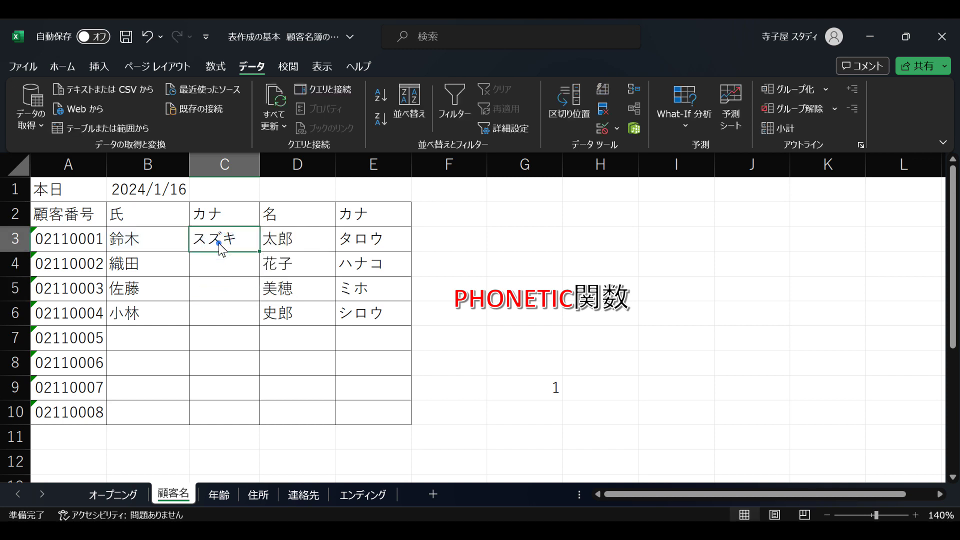
double_click(218, 243)
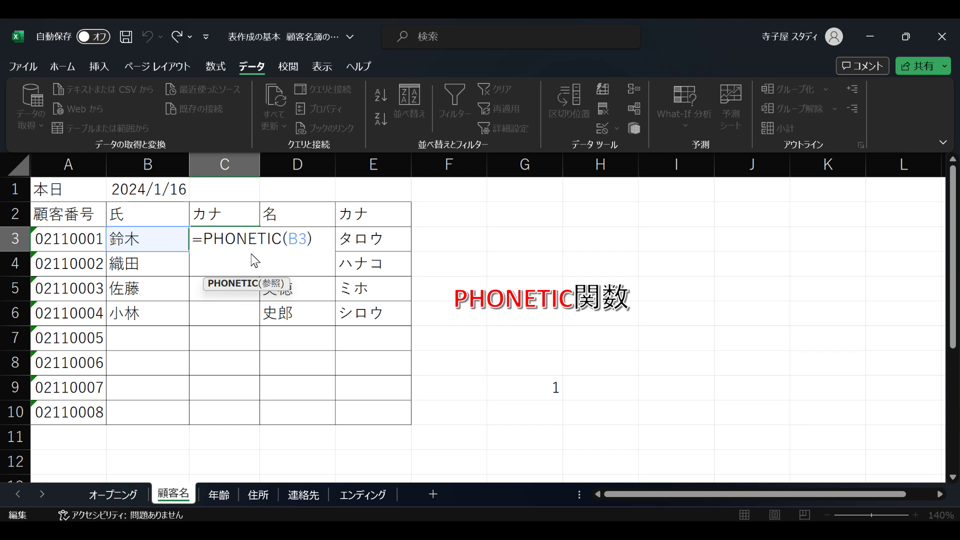
Replace the surname in B3 with a different one, entering its reading and converting it to kanji.
left_click(161, 248)
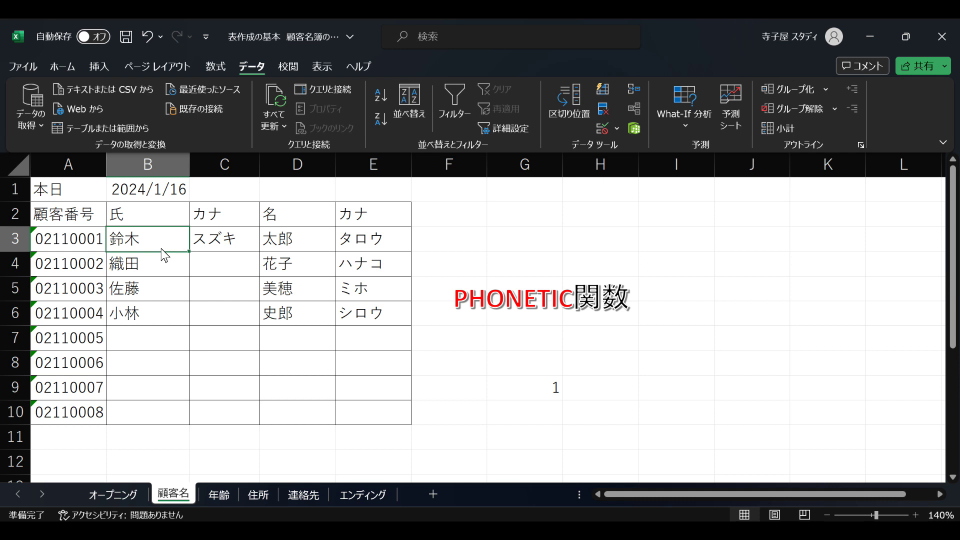
key("BackSpace")
type("さとう")
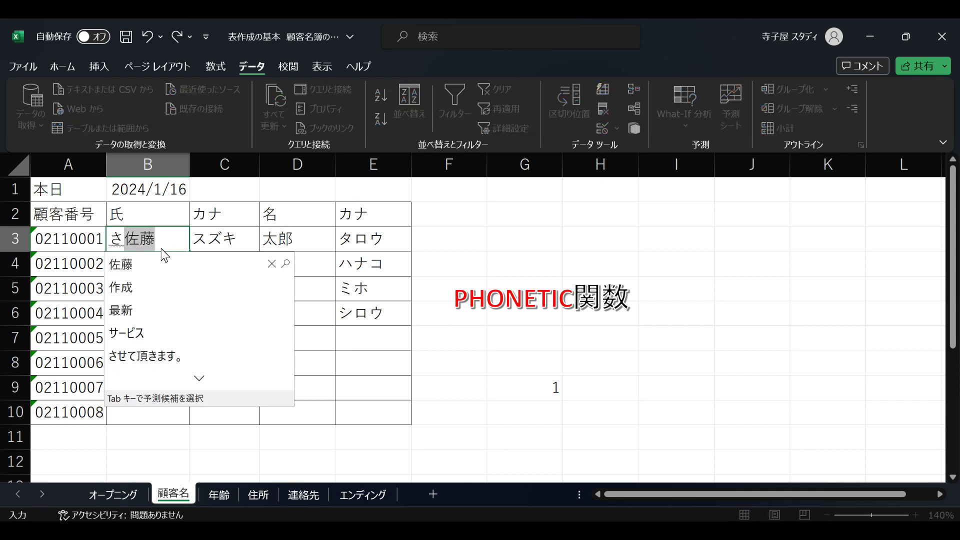
key("space")
key("Return")
key("Return")
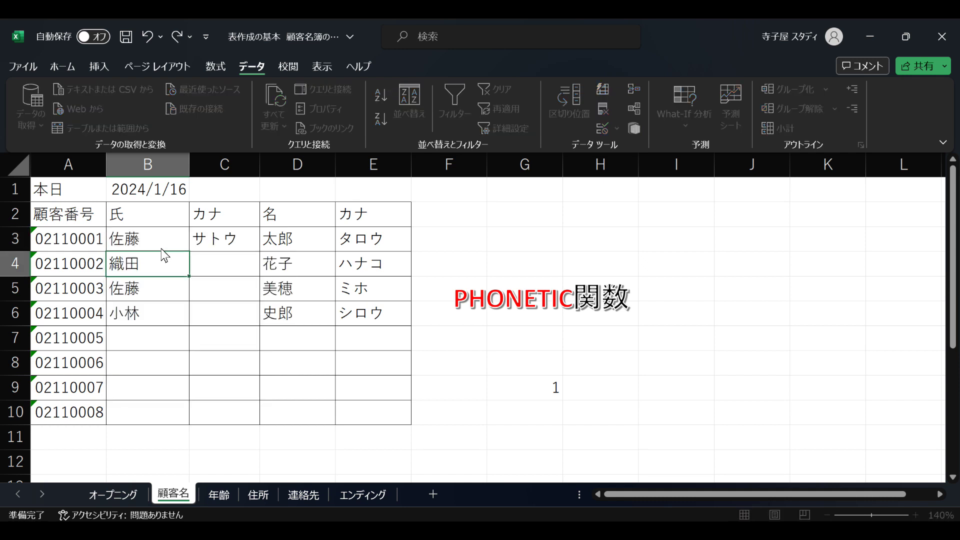
Enter another surname in B3 over the existing one, converting its hiragana reading to kanji.
double_click(161, 248)
key("BackSpace")
key("BackSpace")
type("こんどう")
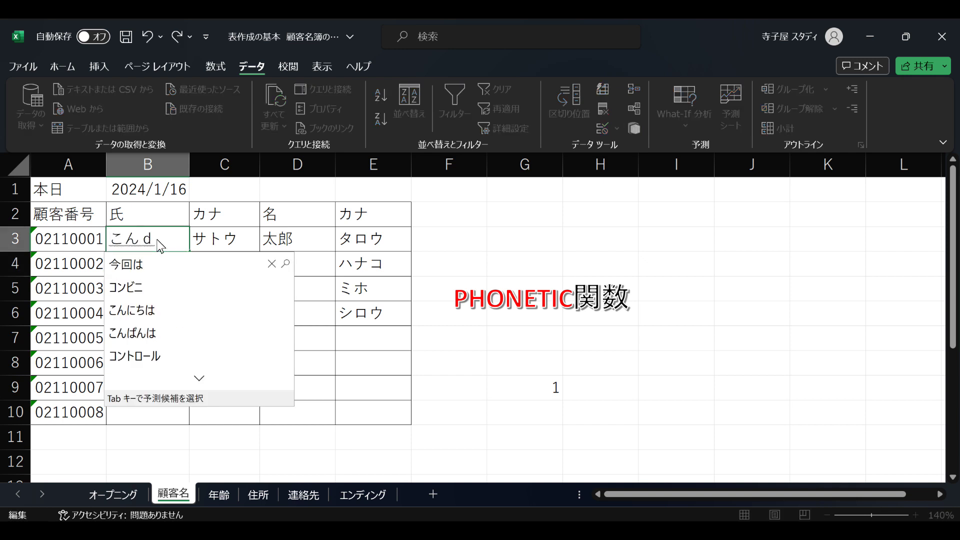
key("space")
key("Return")
key("Return")
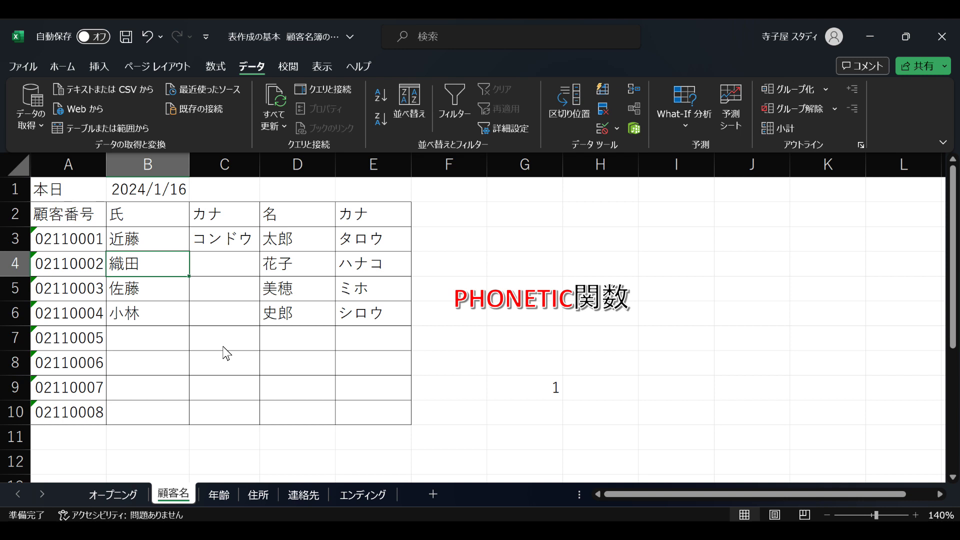
Fill the PHONETIC formula from C3 down through C8.
left_click(225, 242)
left_click_drag(260, 251, 248, 383)
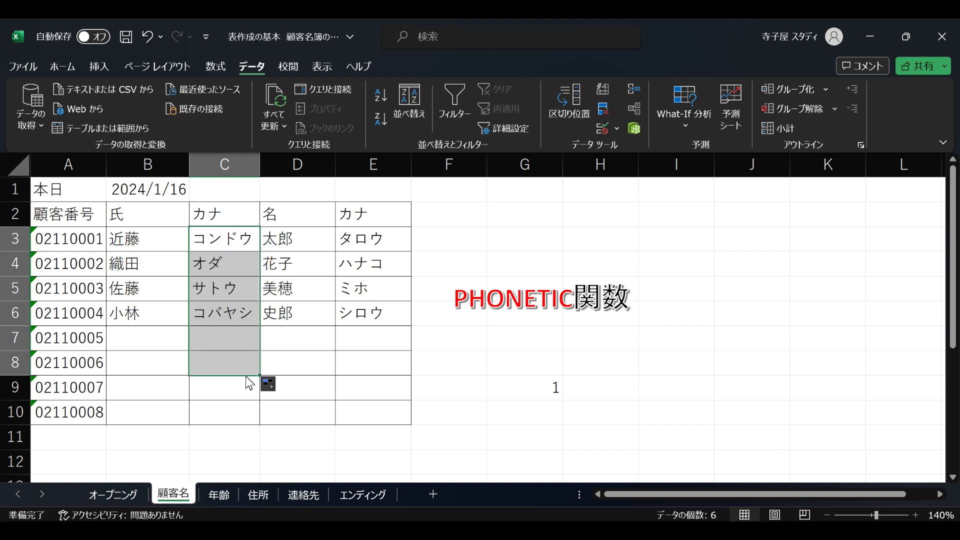
left_click(299, 364)
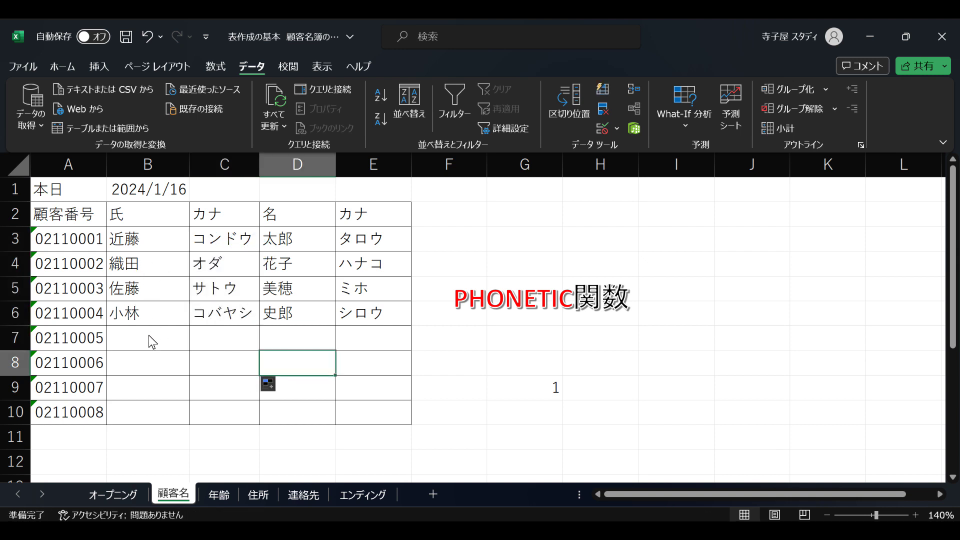
left_click(375, 241)
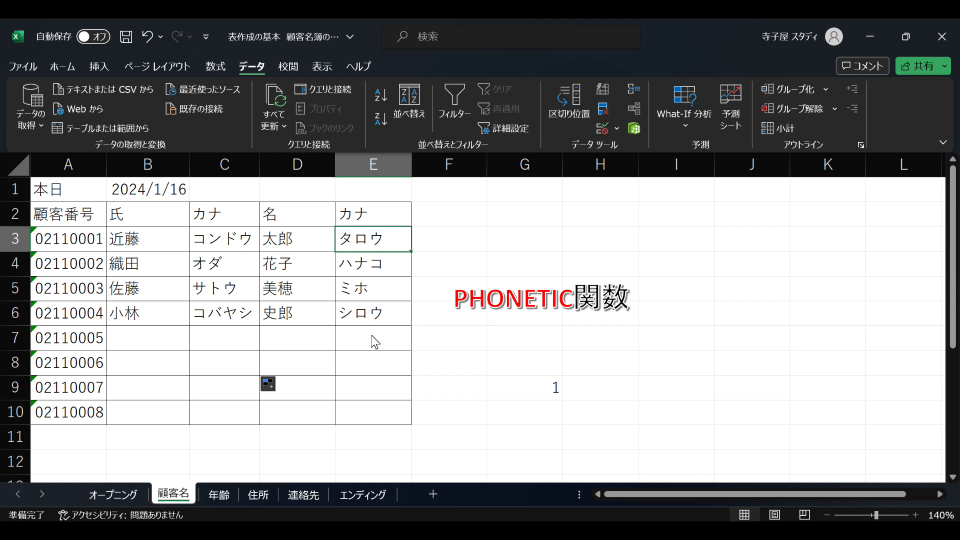
On the 年齢 sheet, use the gender dropdown lists to set C3 to 女性 and C4 to 男性.
left_click(221, 494)
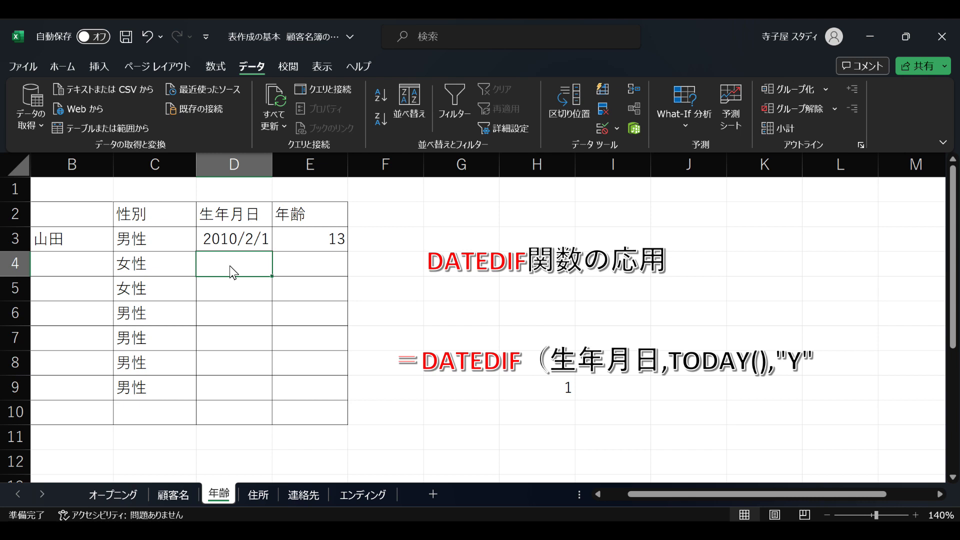
left_click(169, 244)
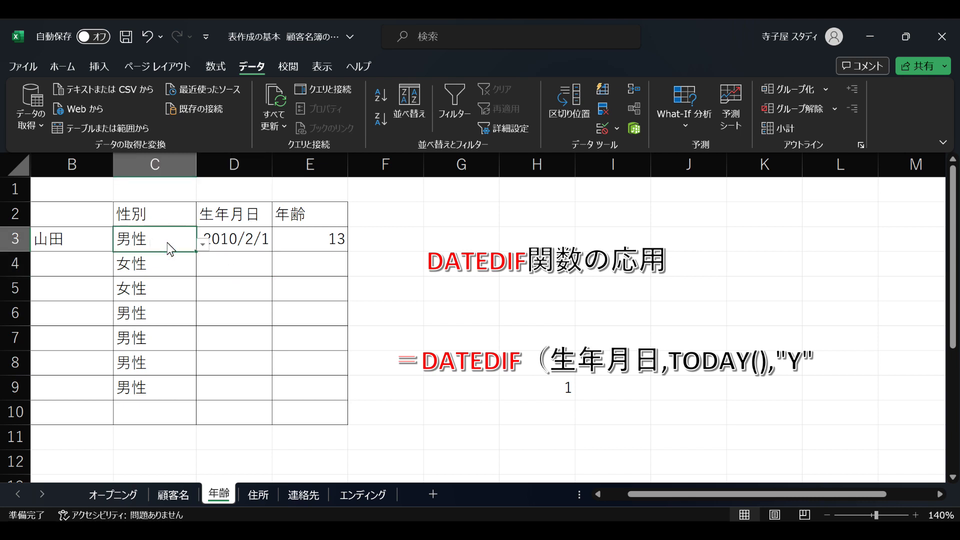
left_click(203, 245)
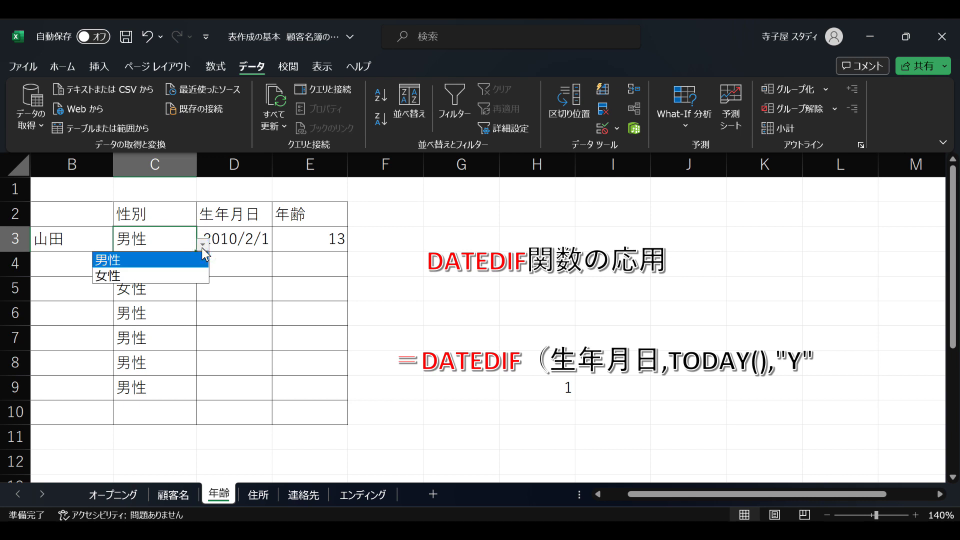
left_click(202, 248)
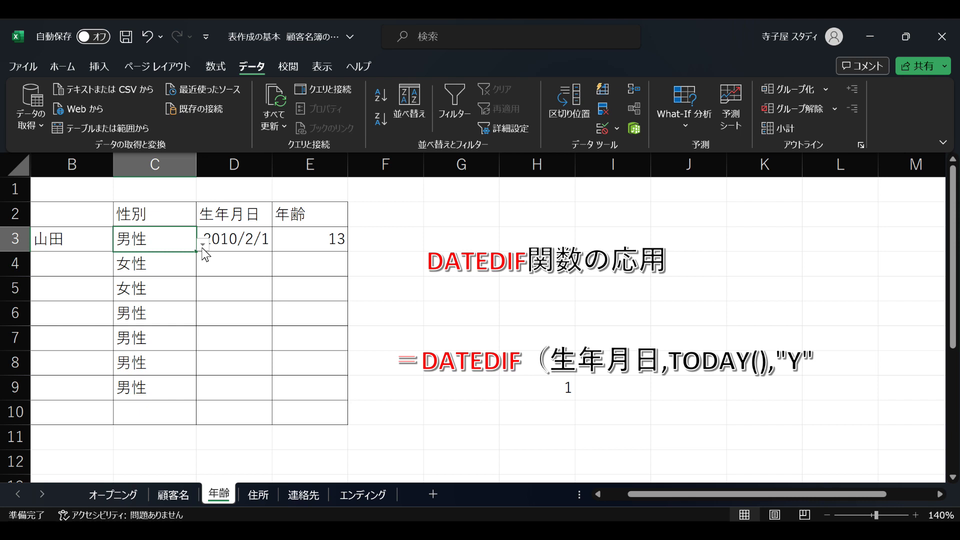
left_click(202, 246)
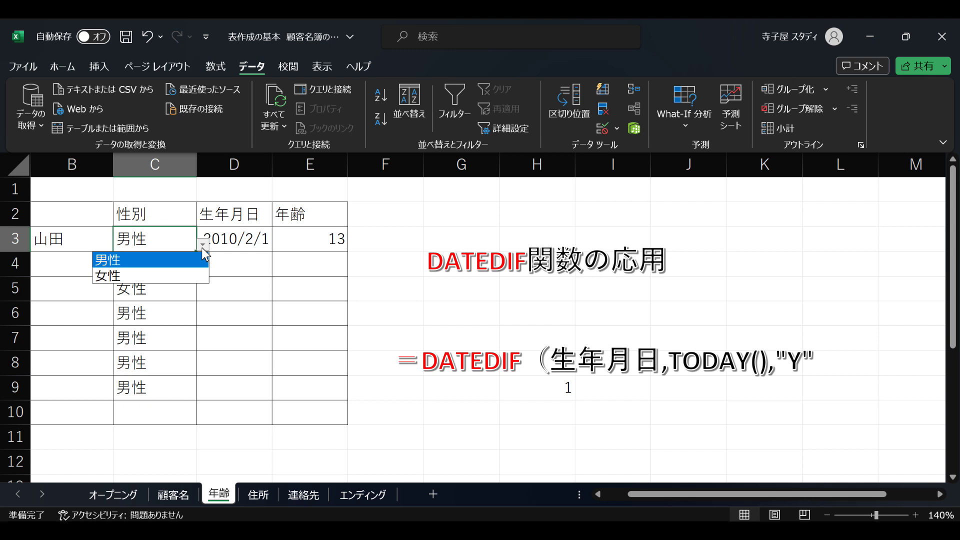
left_click(196, 276)
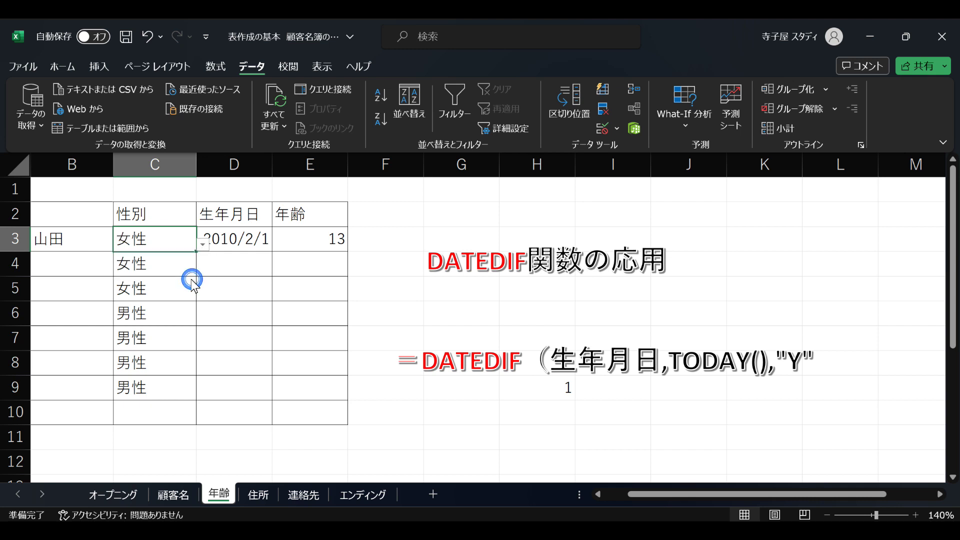
left_click(182, 275)
left_click(203, 269)
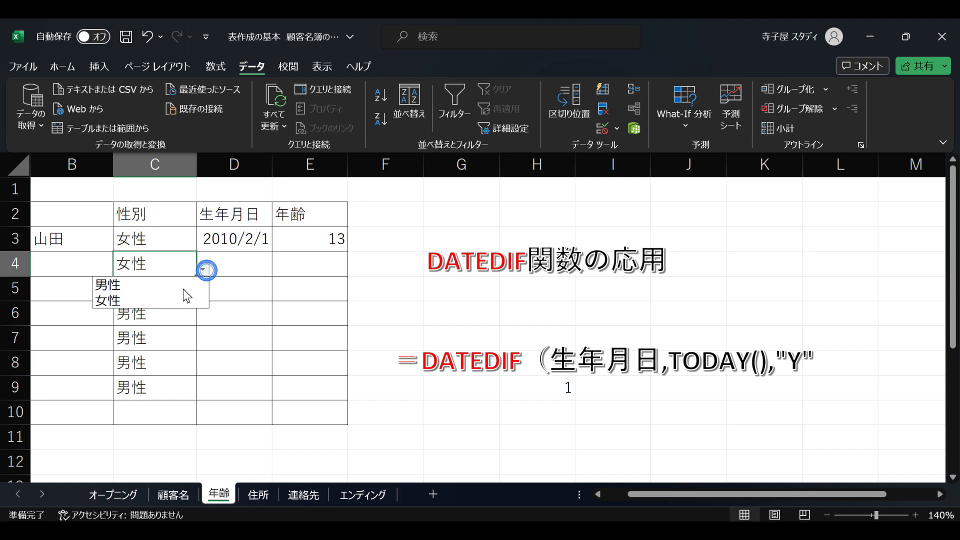
left_click(251, 321)
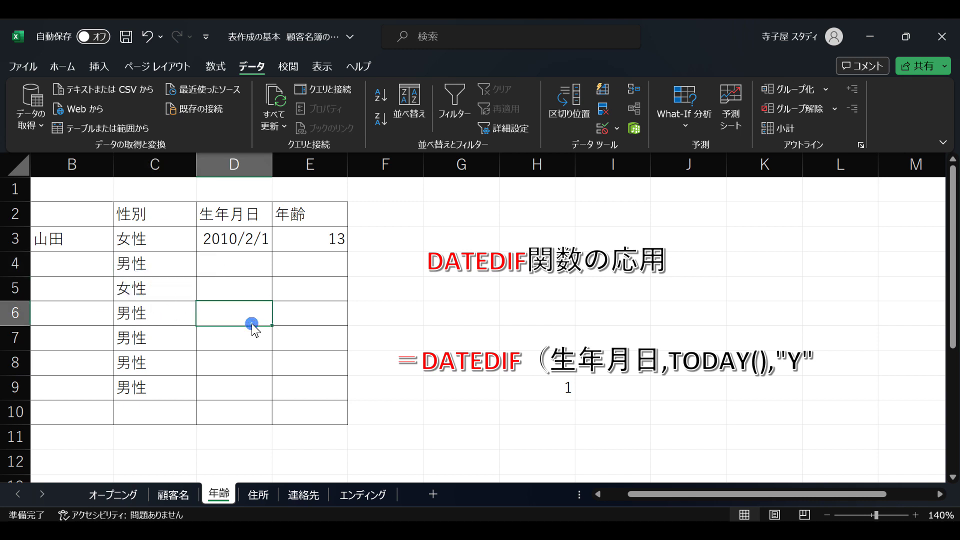
Set the data validation of gender cell C3 to リスト with the source values 男性,女性 and apply it.
left_click(156, 245)
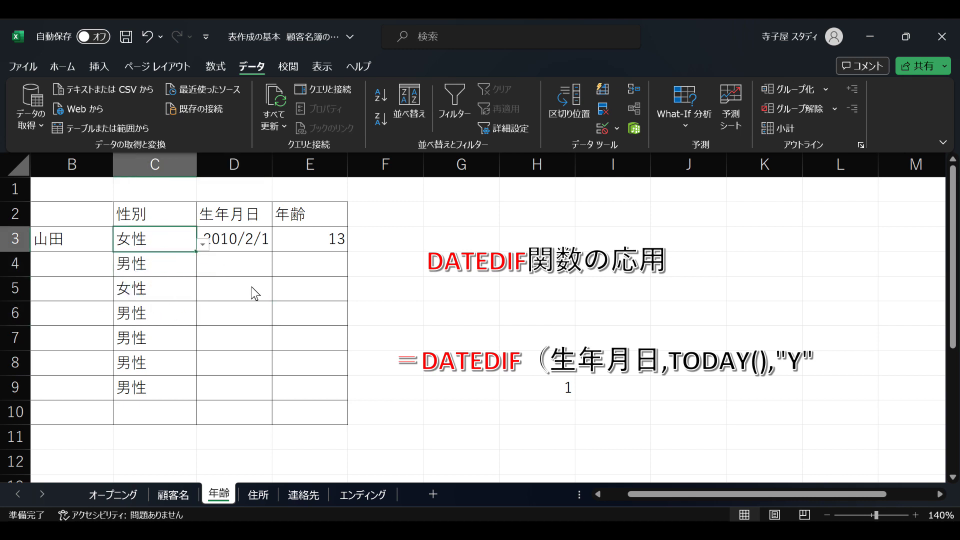
left_click(218, 324)
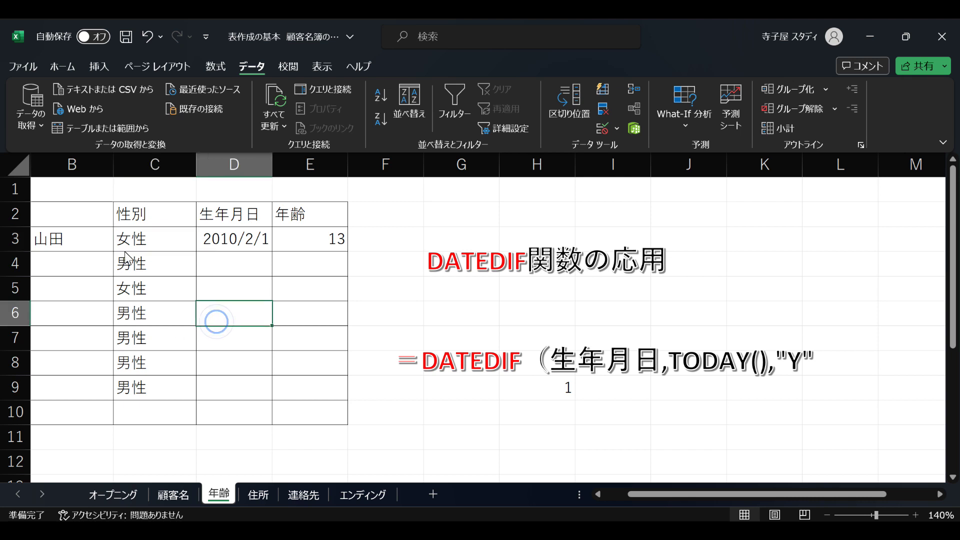
left_click(144, 247)
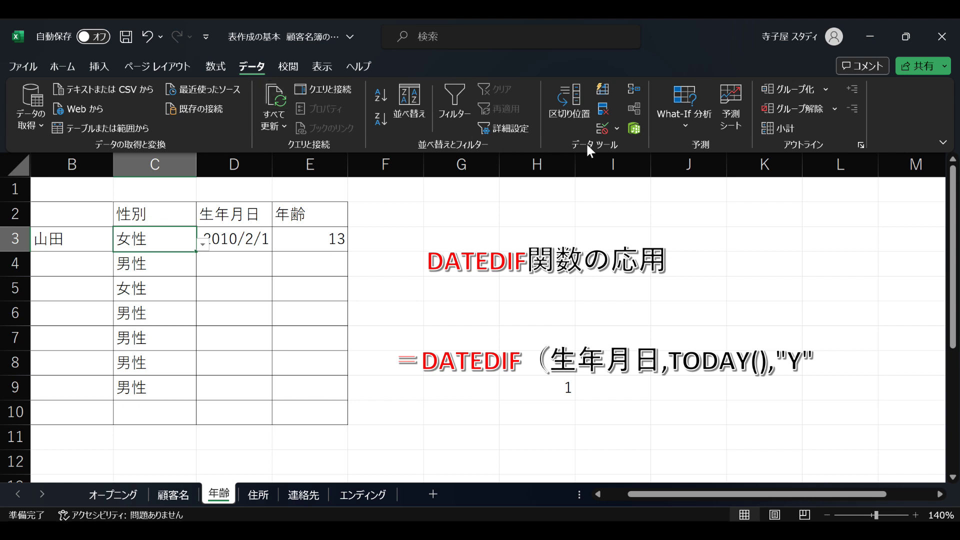
left_click(618, 131)
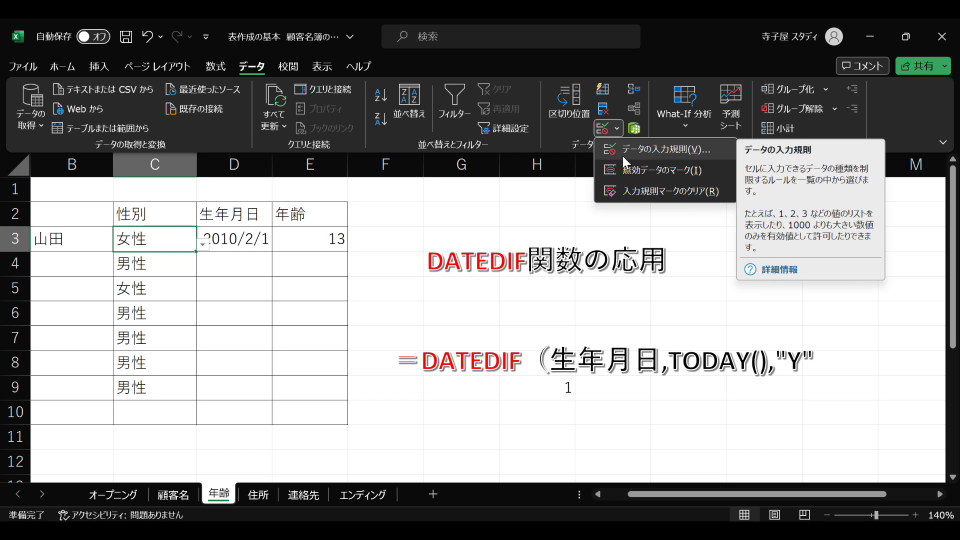
left_click(623, 156)
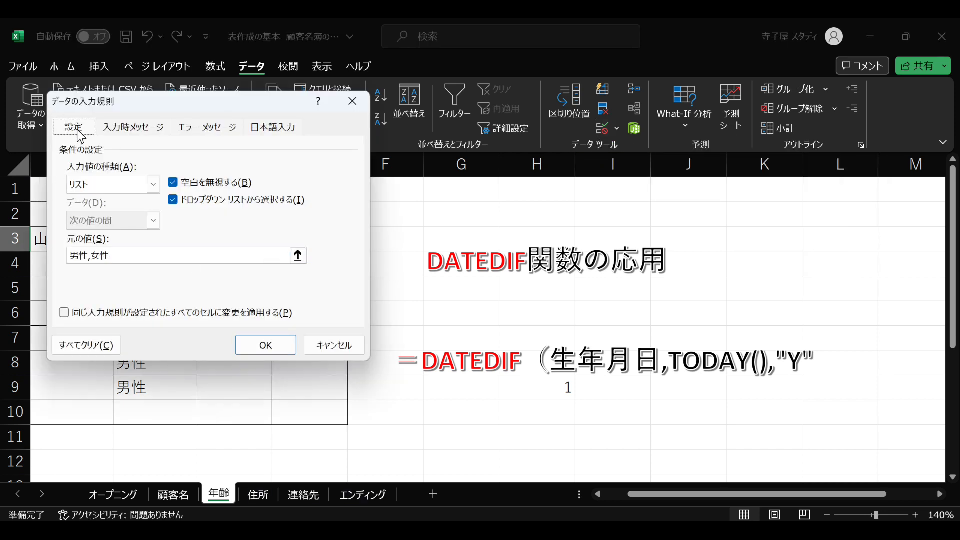
left_click(157, 186)
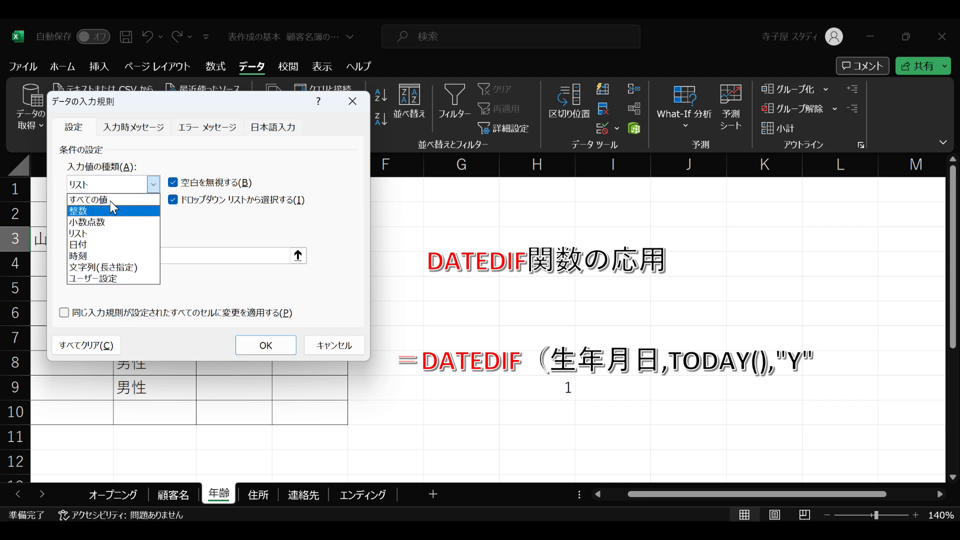
left_click(106, 233)
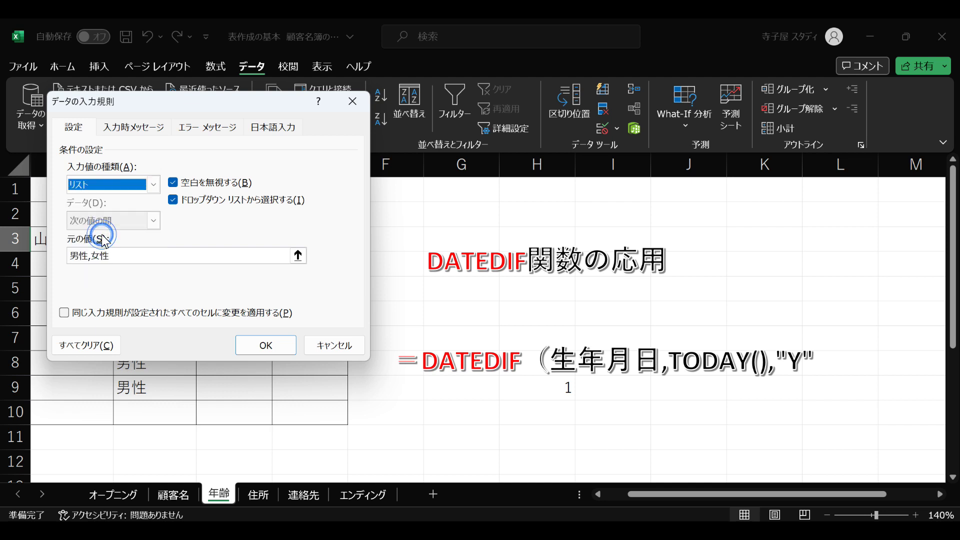
left_click(116, 257)
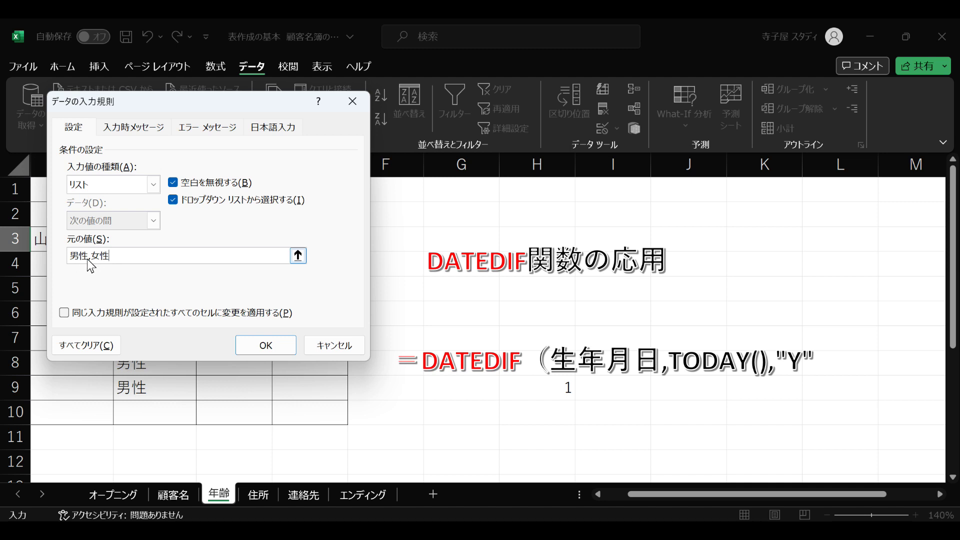
left_click_drag(88, 260, 90, 259)
left_click(255, 348)
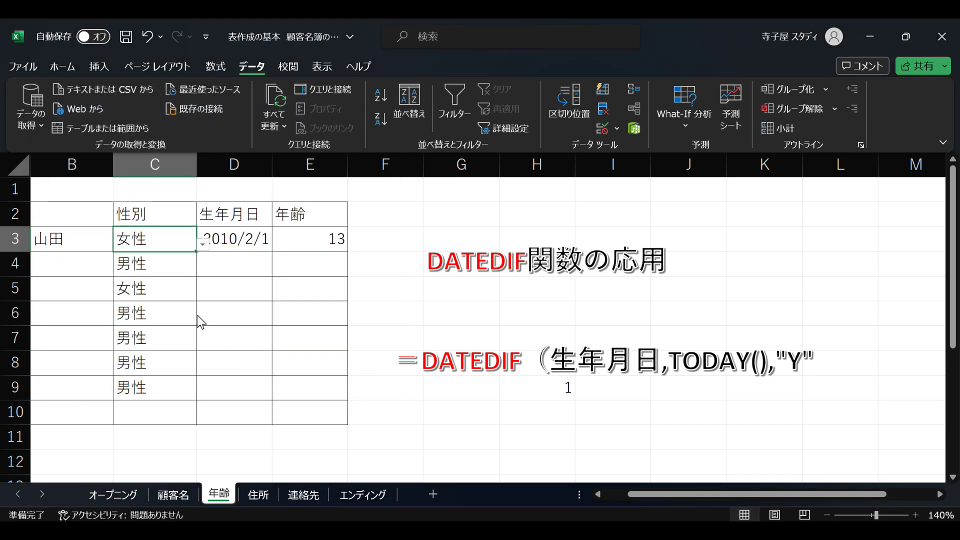
Choose 男性 from the gender dropdown list in C3.
left_click(203, 246)
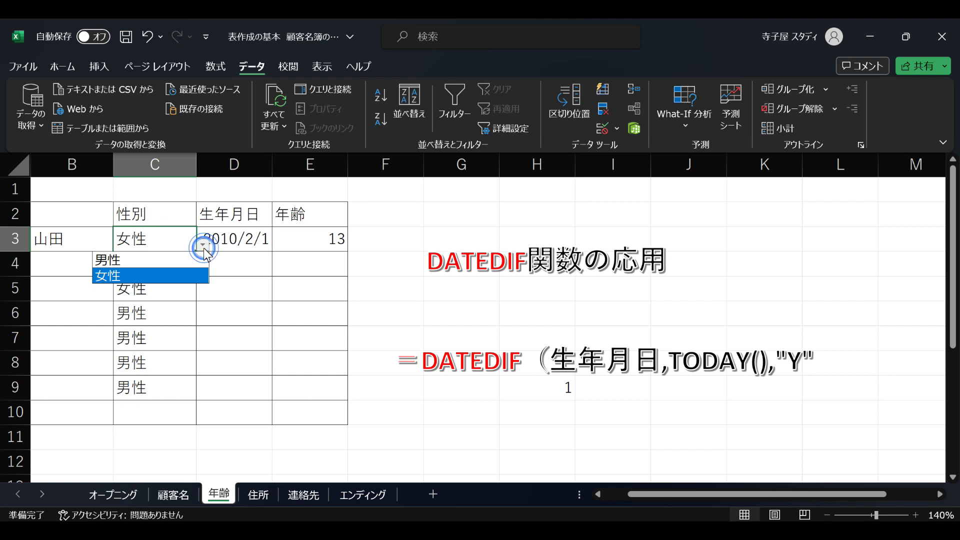
left_click(164, 264)
left_click(163, 287)
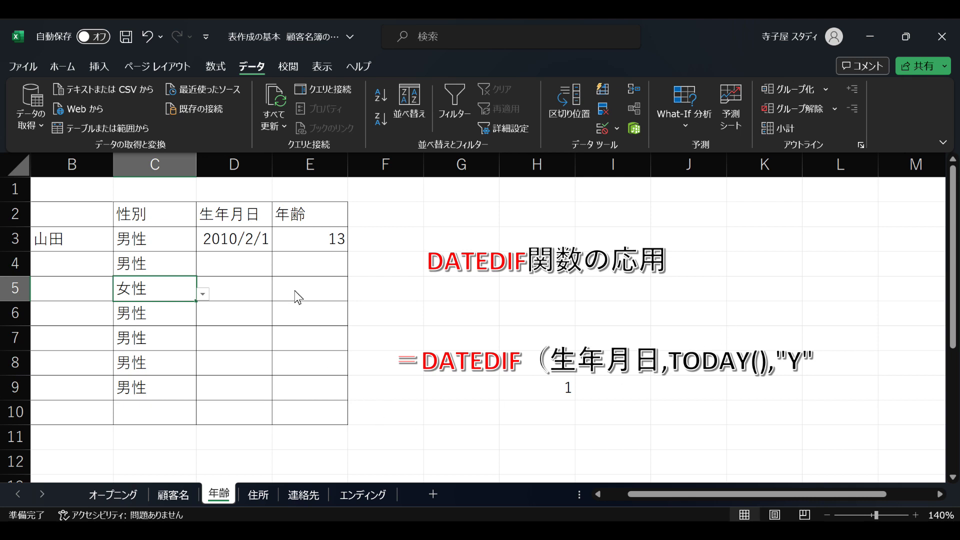
Replace the year in the date of birth in D3 with a different year, keeping the month and day.
double_click(232, 244)
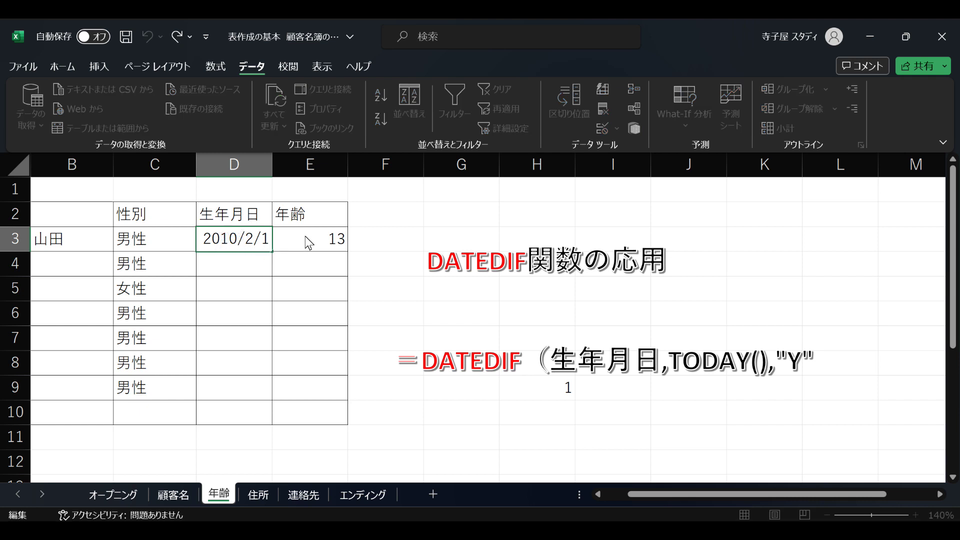
left_click(233, 241)
key("Right")
key("BackSpace")
key("BackSpace")
type("00")
key("Return")
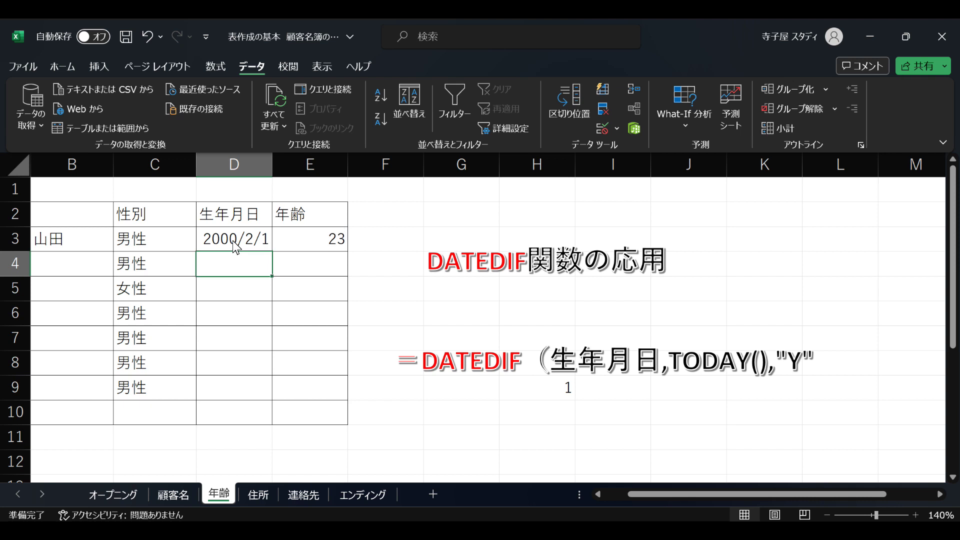
Replace the year in the date of birth in D3 with an earlier year, keeping the month and day.
left_click(232, 242)
double_click(232, 243)
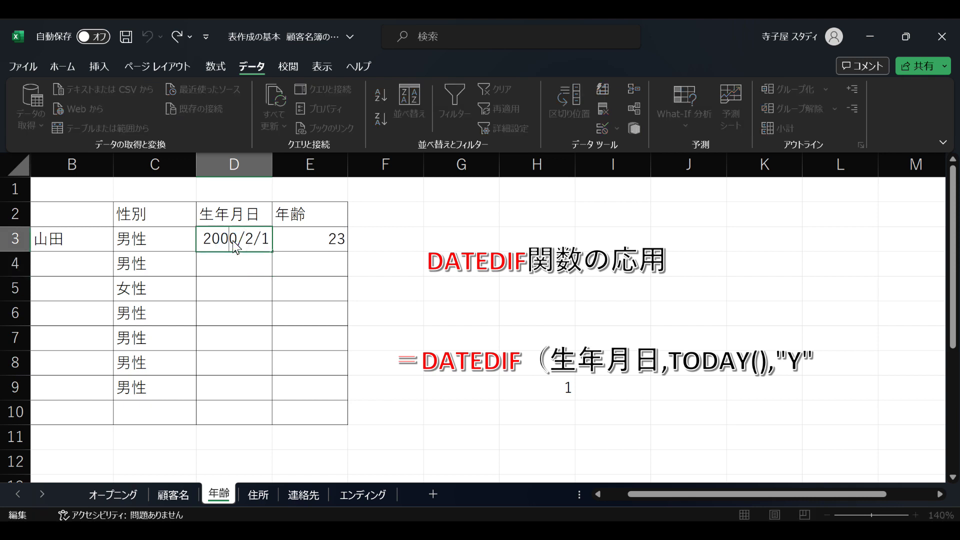
key("BackSpace")
key("BackSpace")
key("BackSpace")
key("BackSpace")
type("1970")
key("Return")
key("Return")
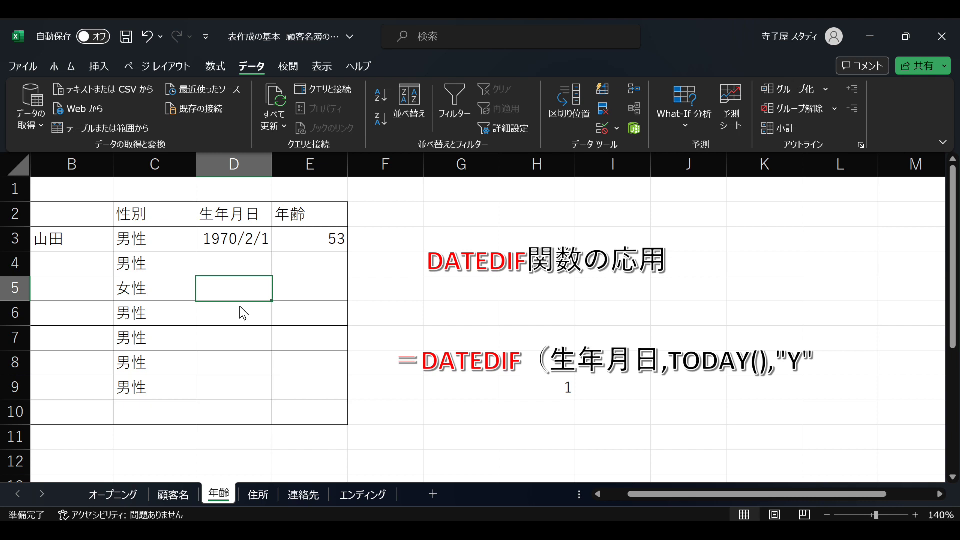
Change the month in the date of birth in D3 to a later month, keeping the year and day.
left_click(253, 243)
double_click(255, 245)
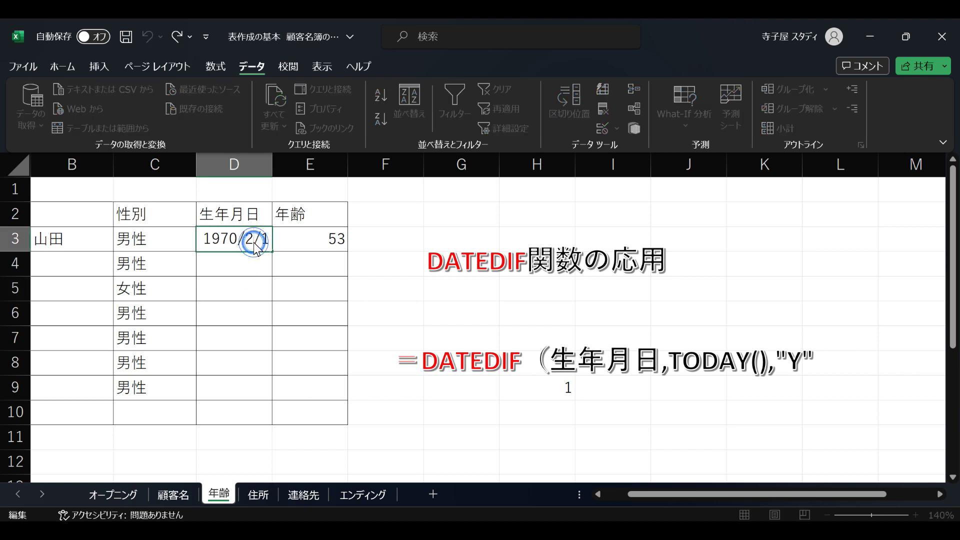
key("BackSpace")
type("12")
key("Return")
key("Return")
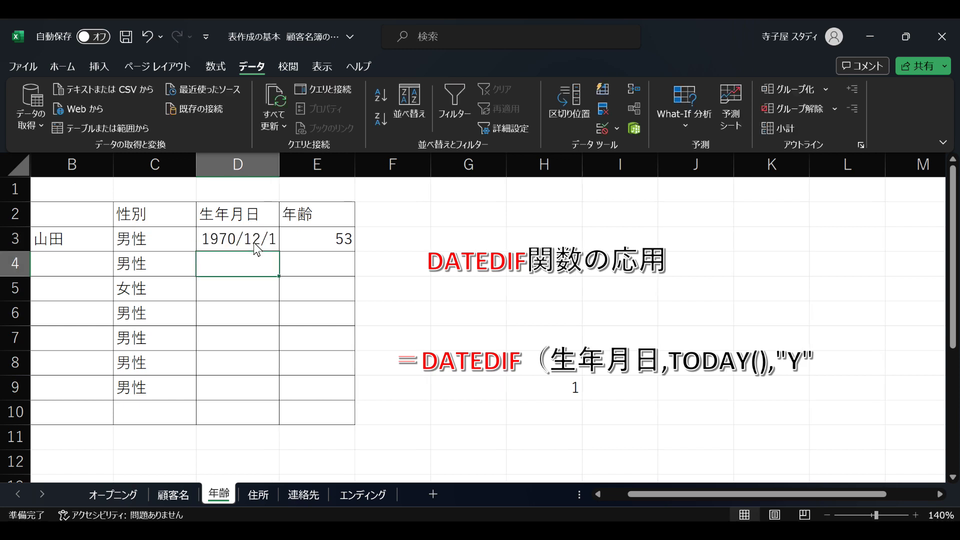
Set the month in the date of birth in D3 to an earlier month, keeping the year and day.
double_click(258, 243)
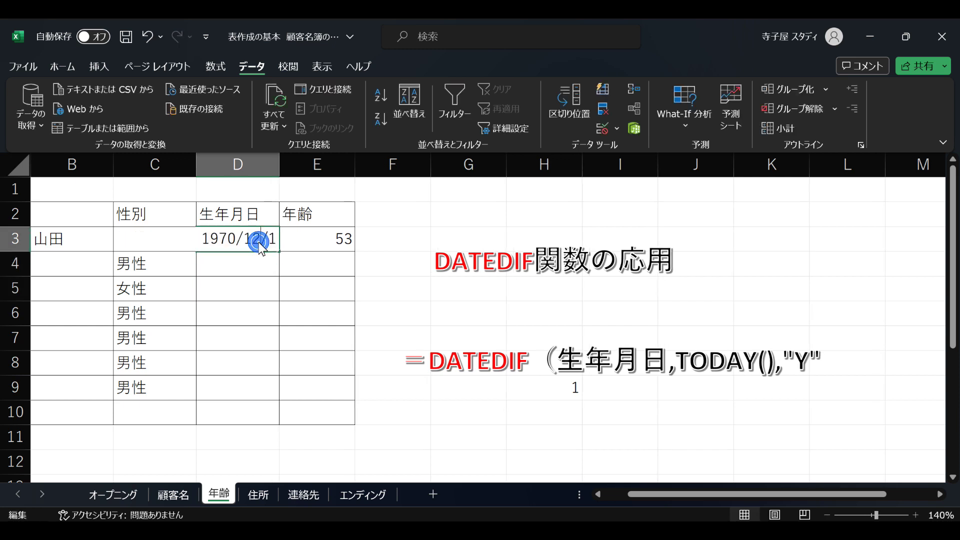
key("BackSpace")
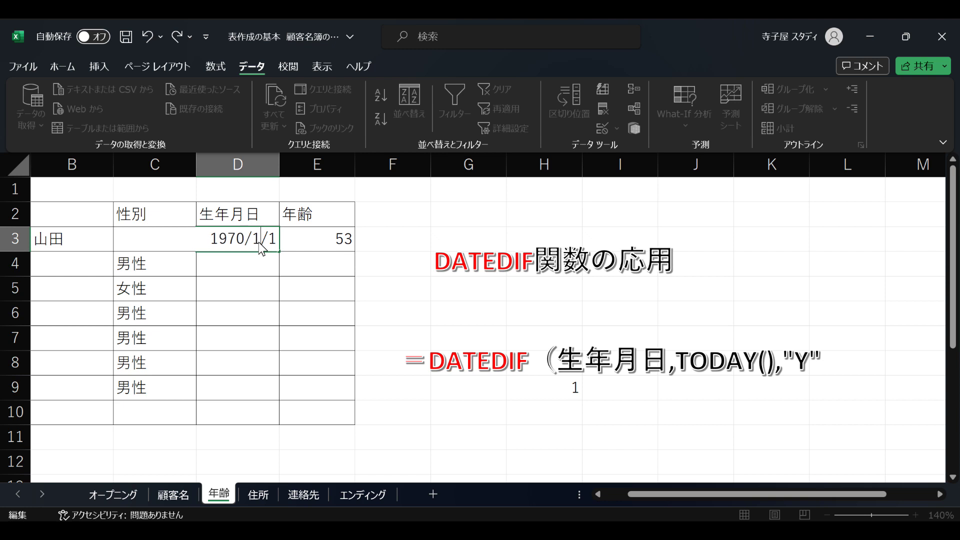
key("Return")
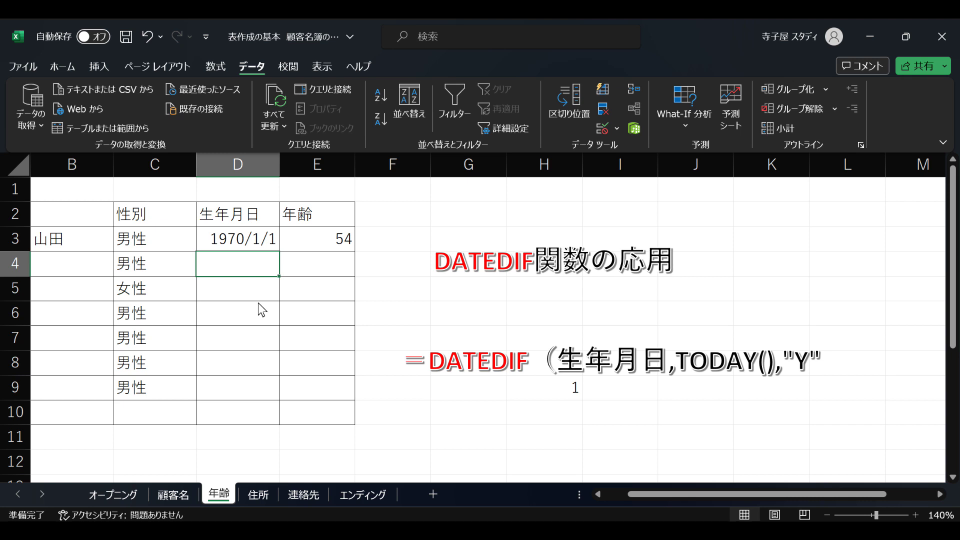
Examine the arguments of the DATEDIF age formula in E3 and leave the formula as it is.
left_click(304, 264)
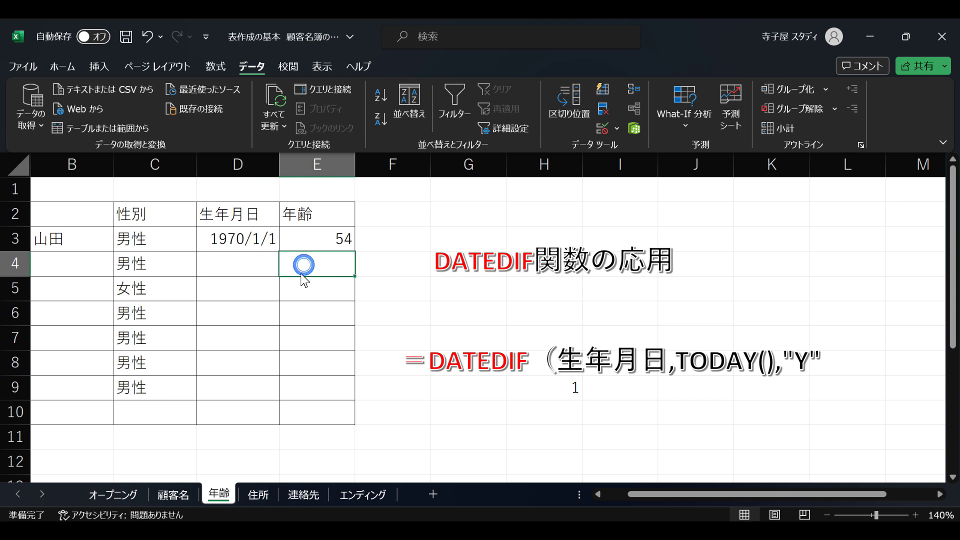
left_click(285, 337)
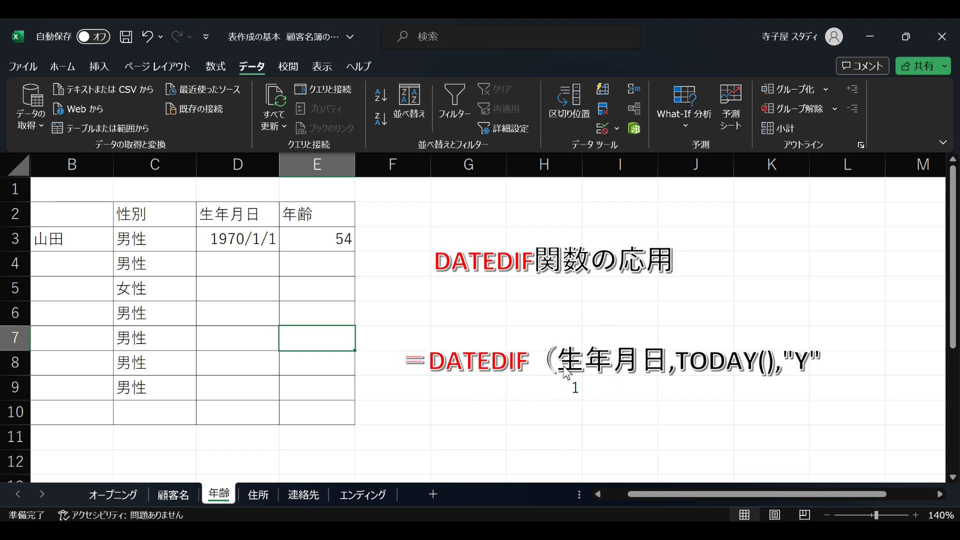
left_click(314, 243)
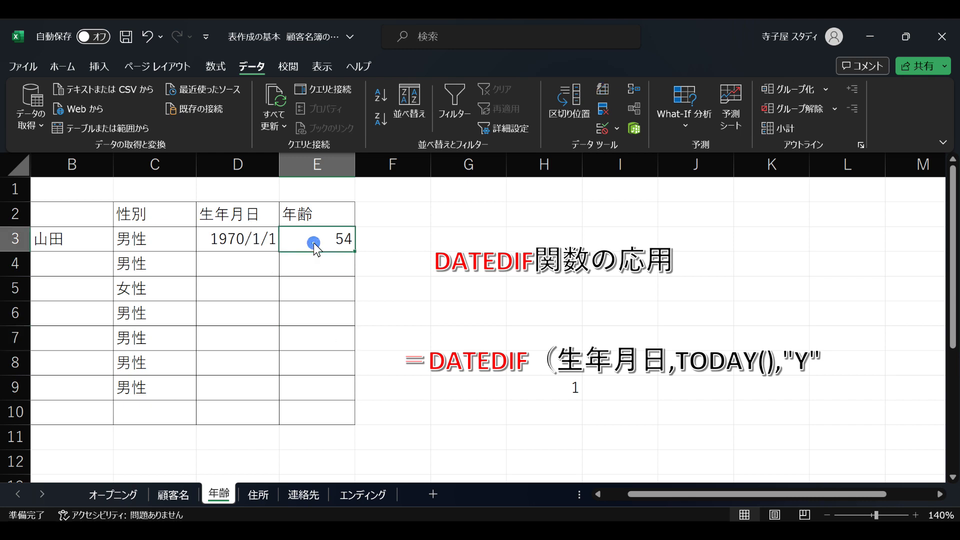
double_click(313, 243)
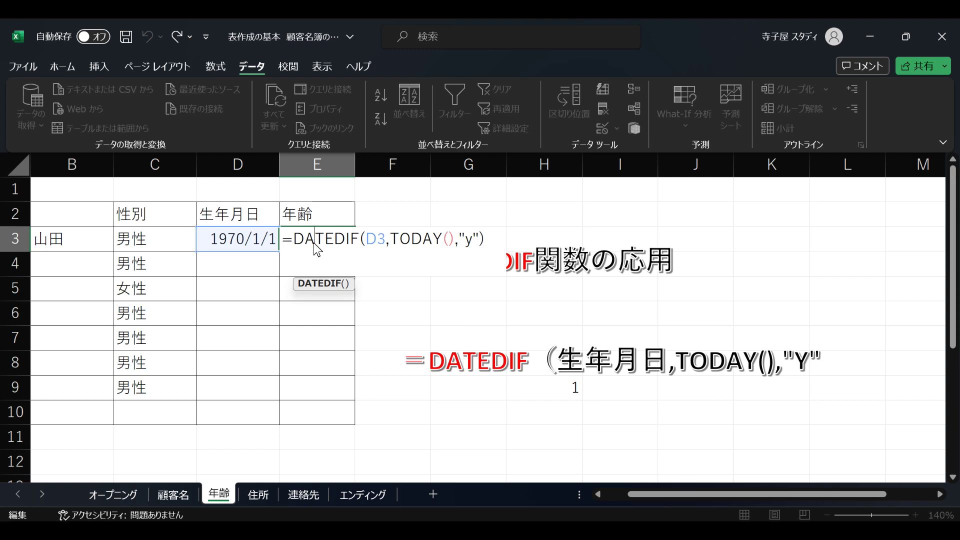
left_click(470, 245)
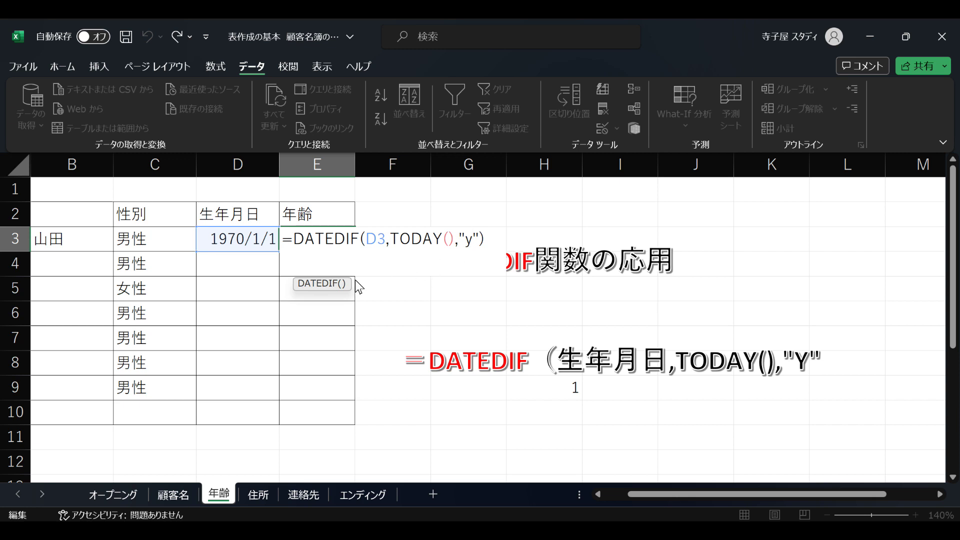
left_click(294, 243)
key("Return")
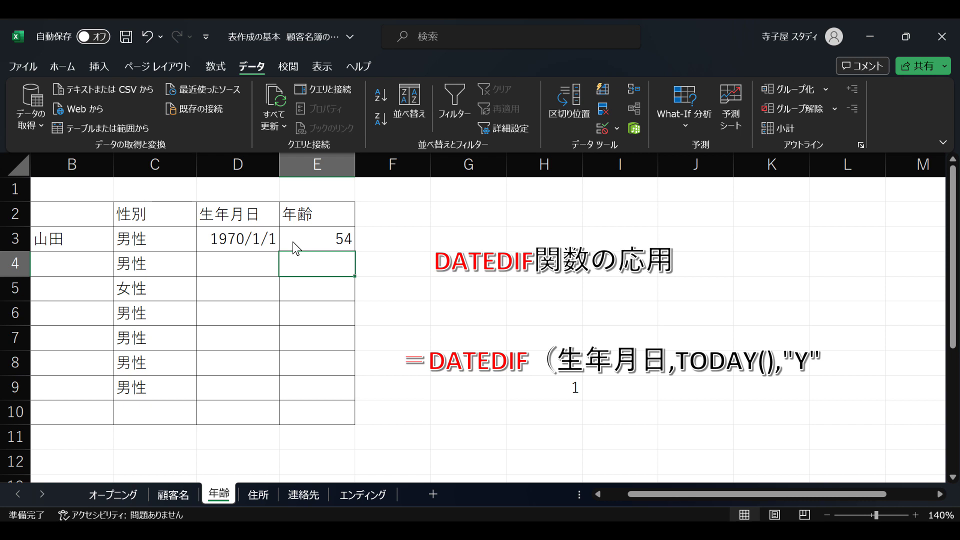
On the 住所 sheet, enter a postal code without a hyphen in 郵便番号 cell F3 and clear it again.
left_click(262, 492)
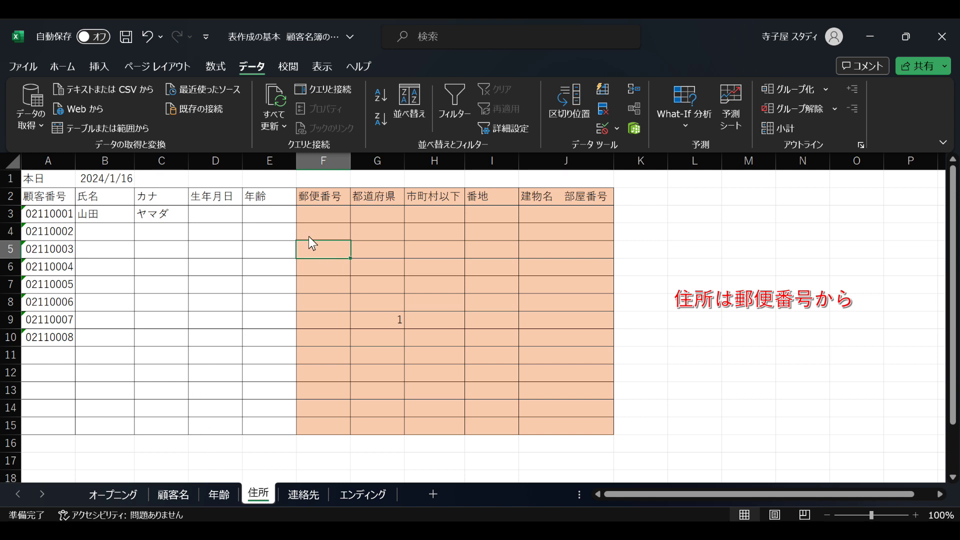
left_click(325, 217)
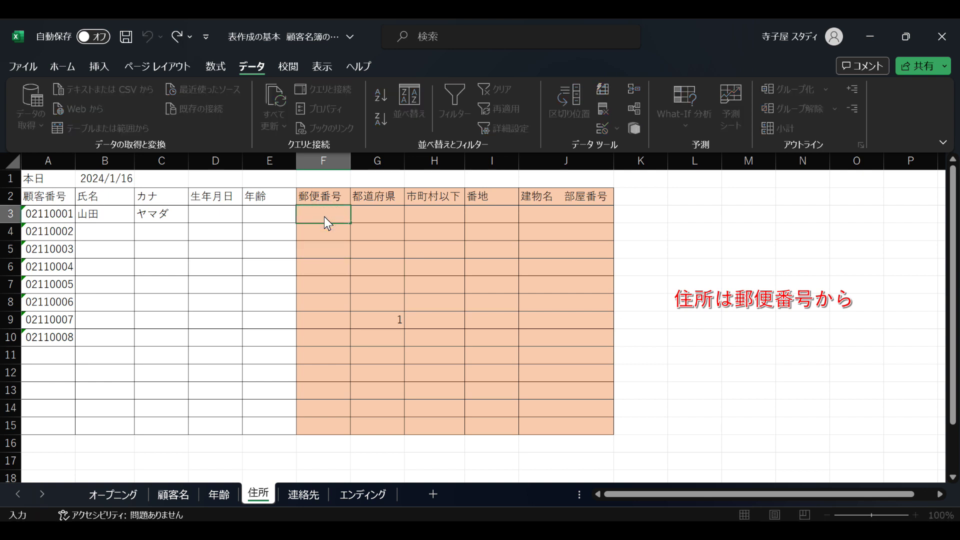
type("1")
key("Zenkaku_Hankaku")
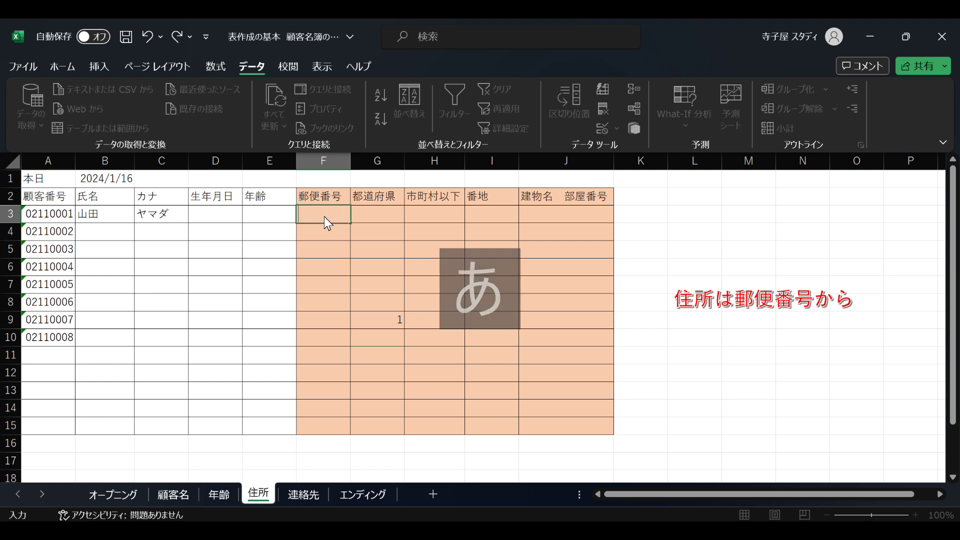
type("105")
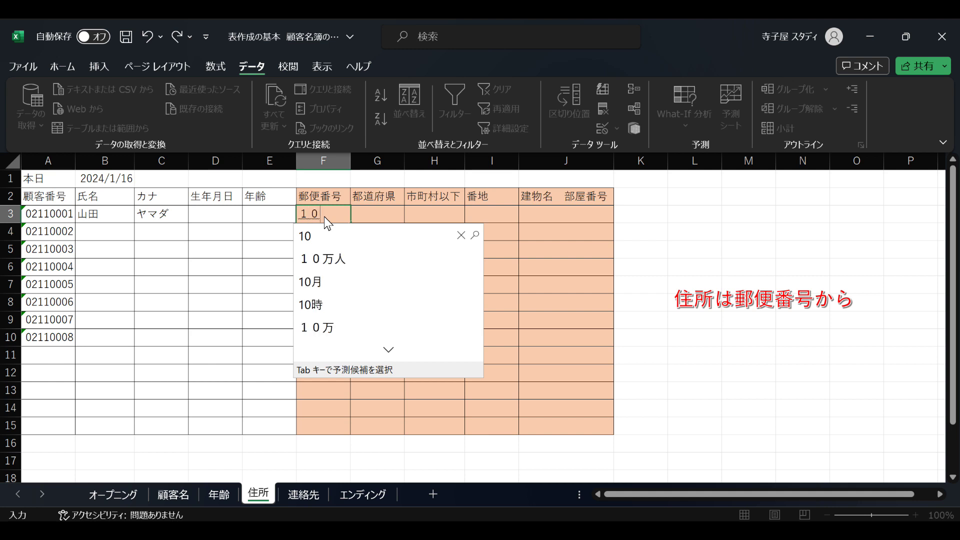
type("0001")
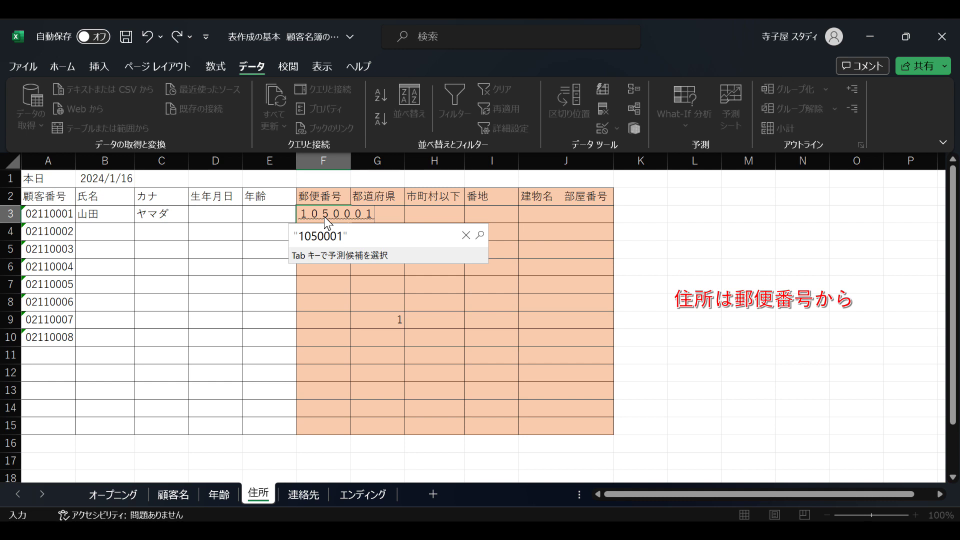
key("Return")
key("BackSpace")
key("BackSpace")
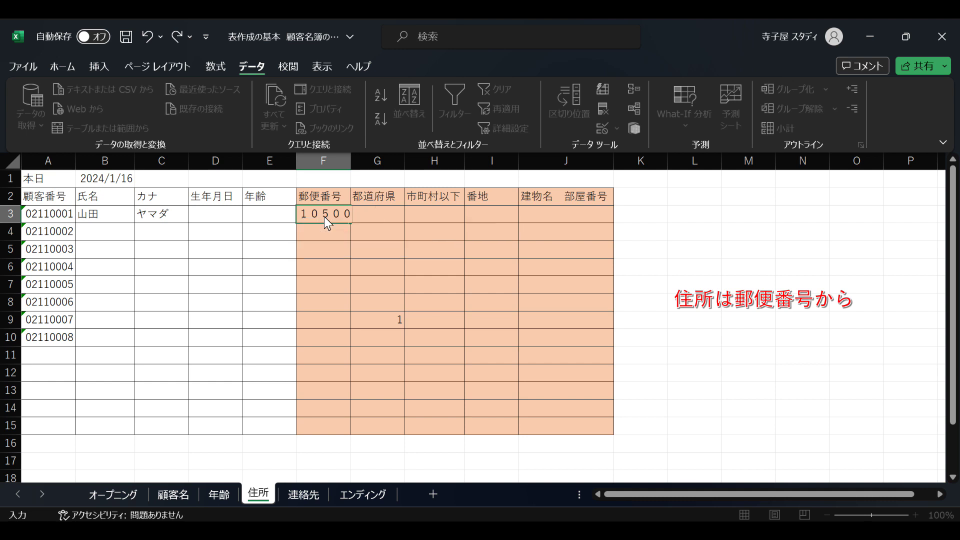
Try to convert the unhyphenated postal code in F3 into an address through the IME conversion candidates.
type("105")
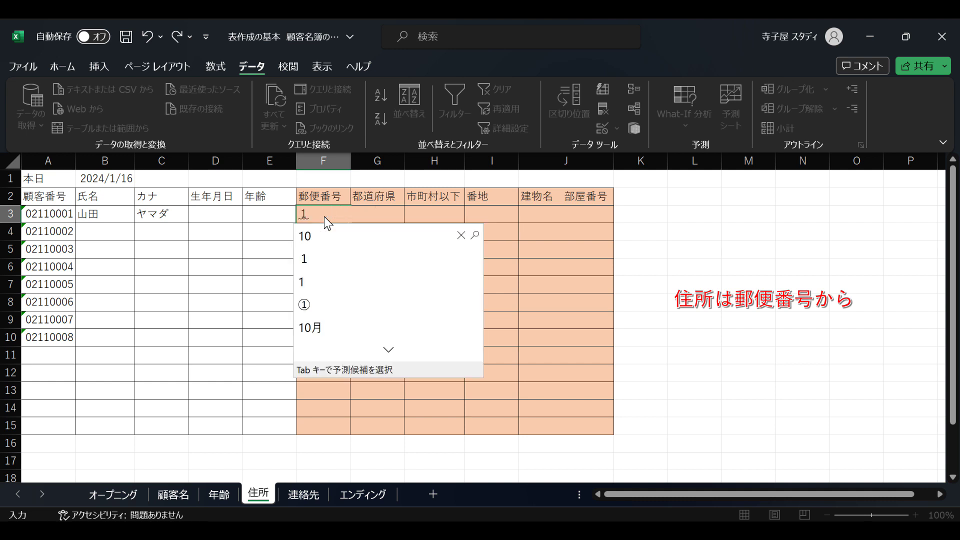
type("0001")
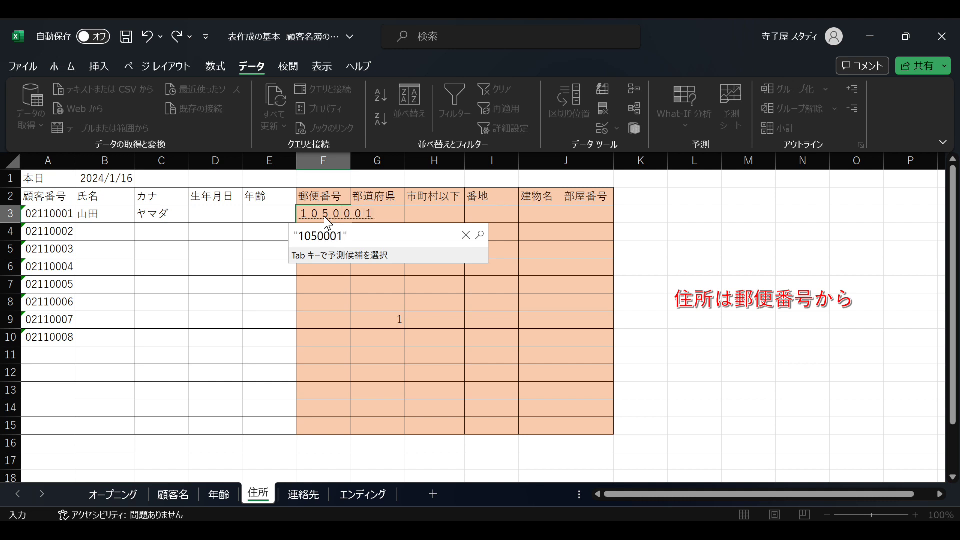
key("space")
key("space")
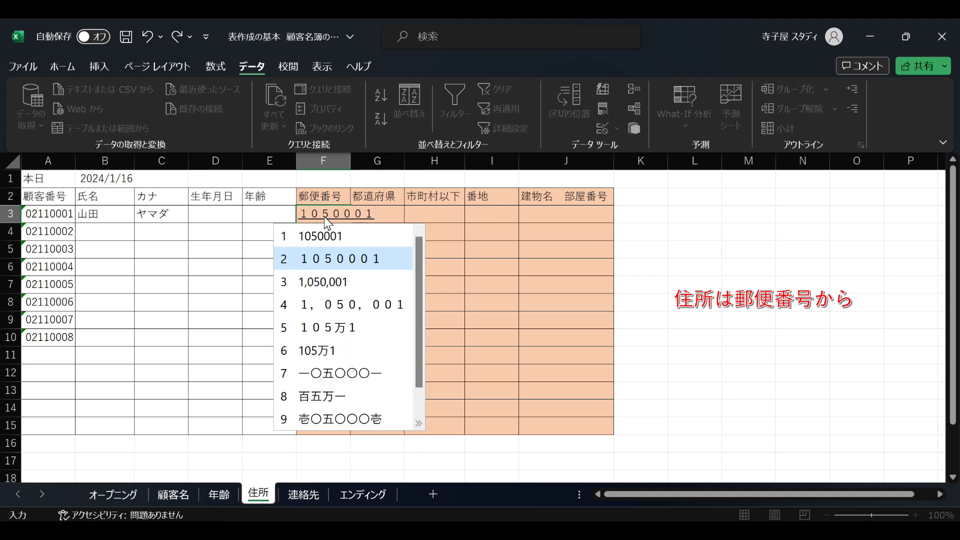
key("space")
key("space")
key("space")
key("space")
key("space")
key("space")
key("space")
key("space")
key("space")
key("space")
key("space")
key("space")
key("space")
key("space")
key("space")
key("shift+Left")
key("Escape")
Enter the postal code with a hyphen in F3 and convert it to the matching address candidate.
type("105")
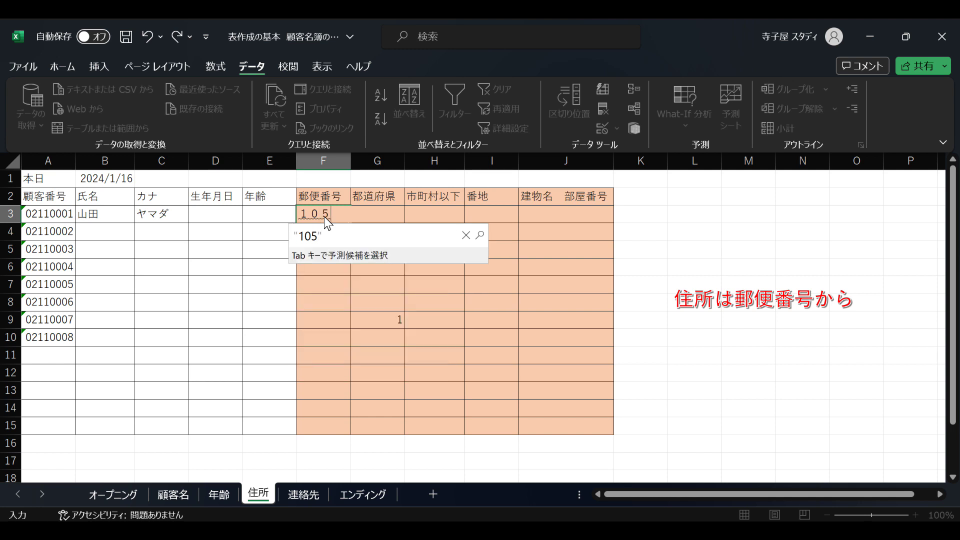
type("-0001")
key("space")
key("space")
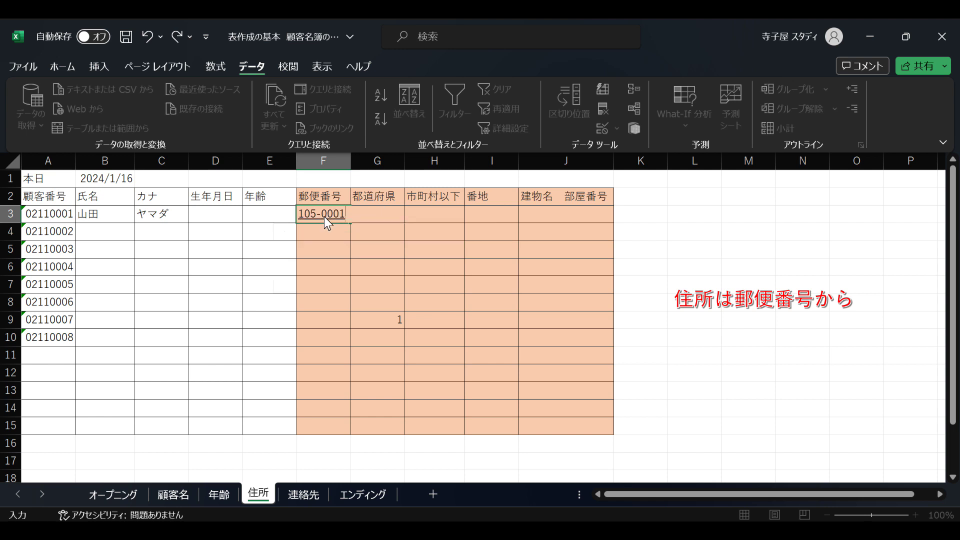
key("space")
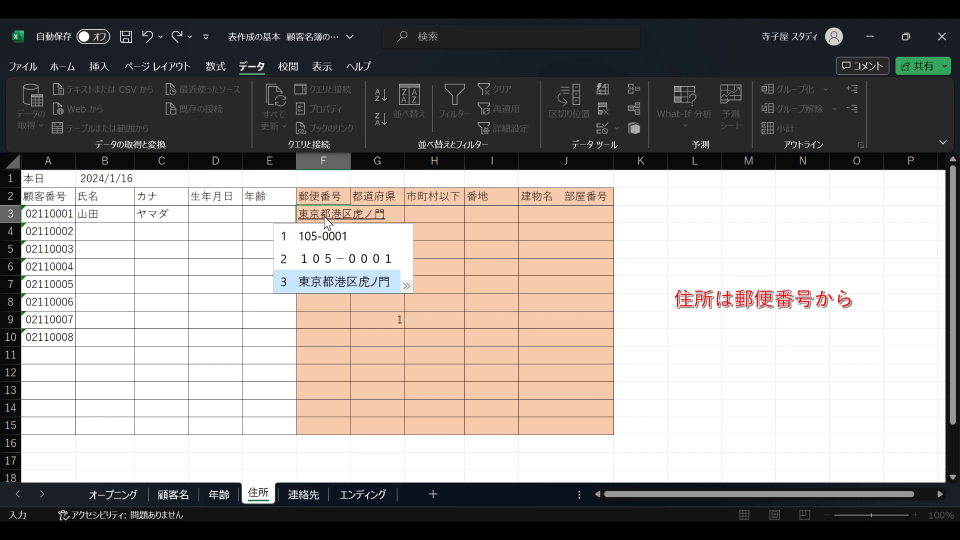
Delete the converted address from F3 so the 郵便番号 cell is empty.
key("BackSpace")
key("BackSpace")
key("BackSpace")
key("BackSpace")
key("BackSpace")
key("BackSpace")
key("BackSpace")
key("BackSpace")
key("BackSpace")
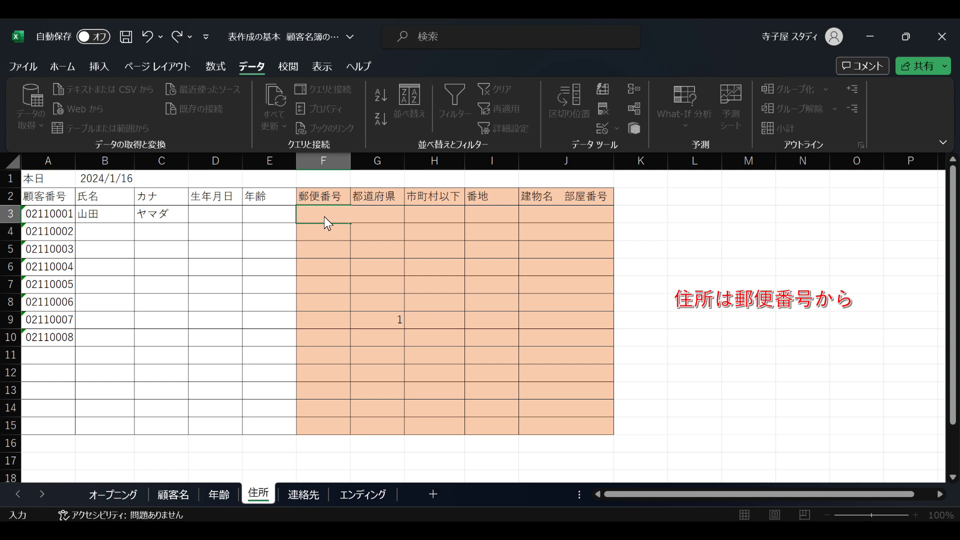
Review the address columns F to J one by one, from 郵便番号 through 建物名 部屋番号.
left_click(337, 196)
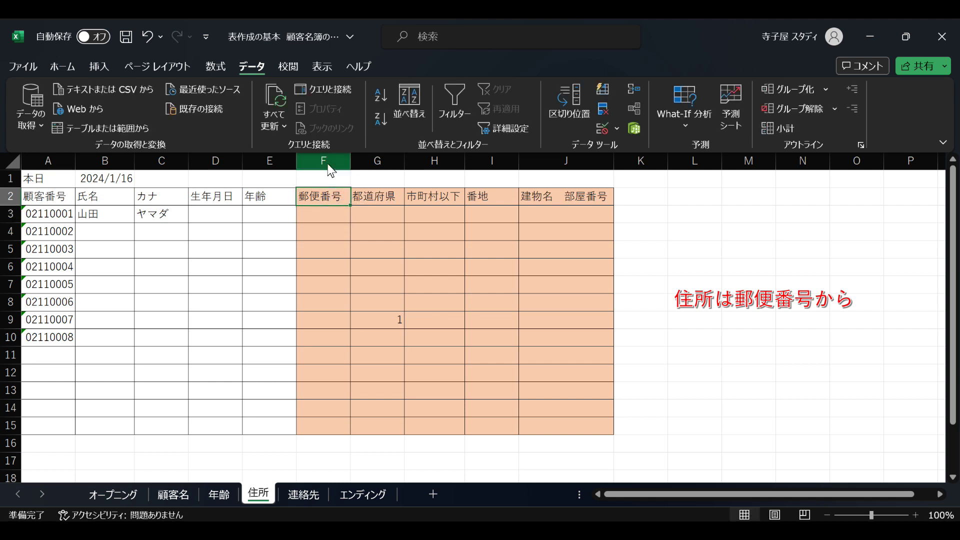
left_click(326, 161)
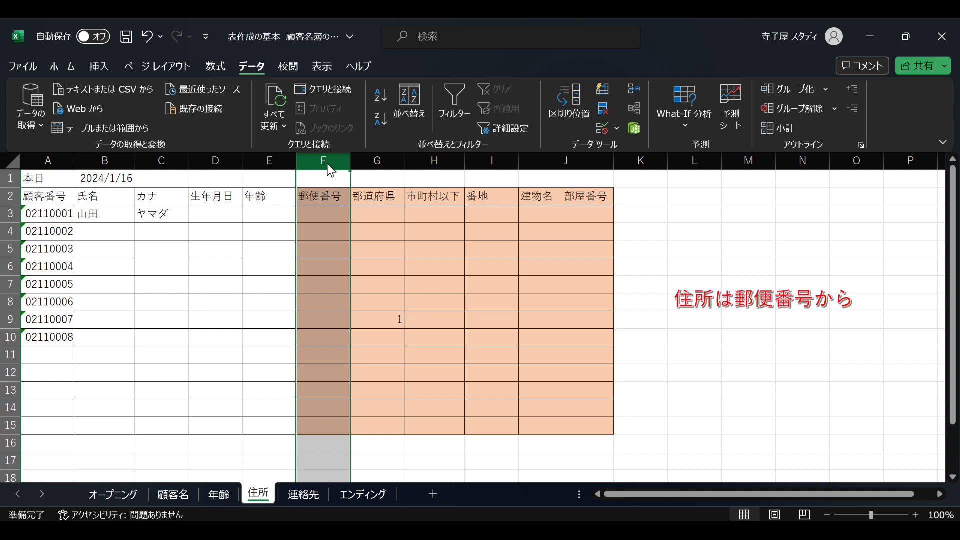
left_click_drag(330, 171, 364, 170)
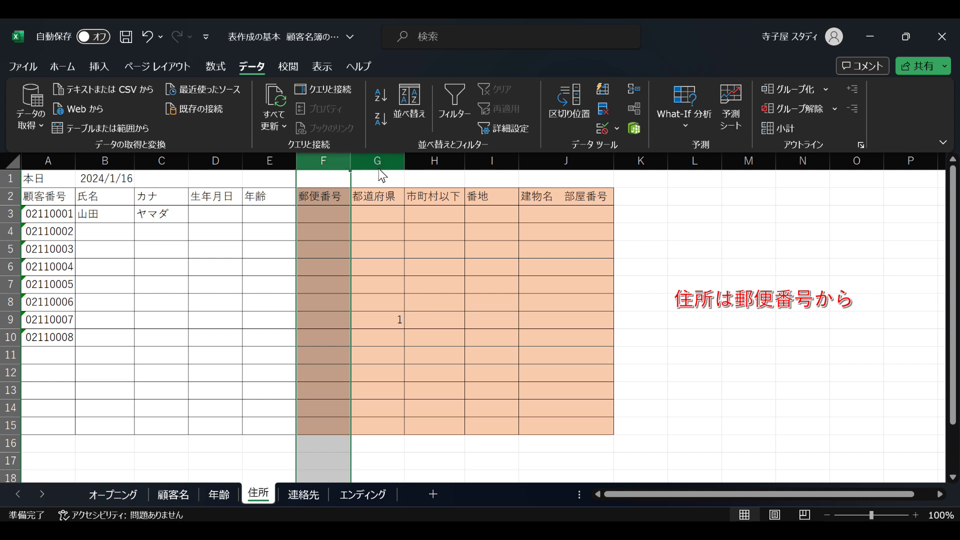
left_click(378, 161)
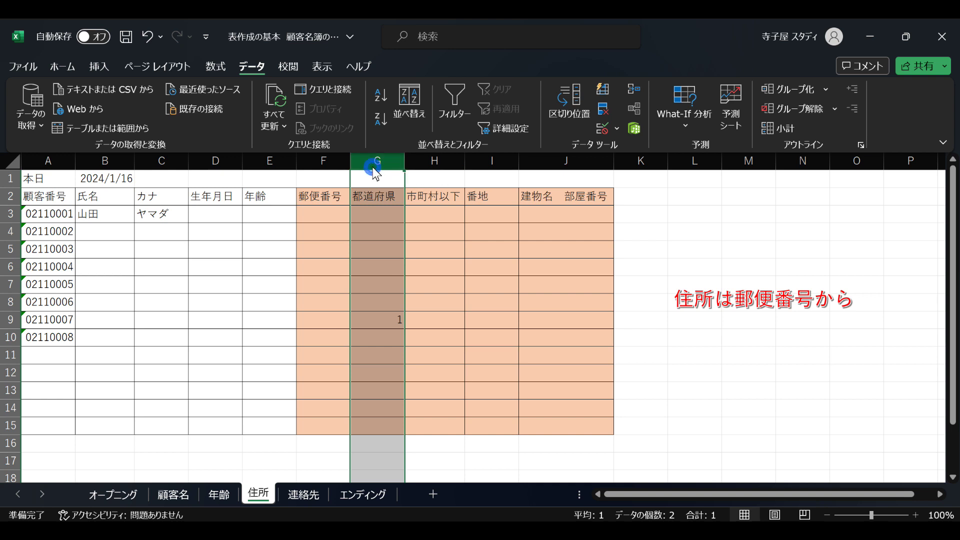
left_click(443, 166)
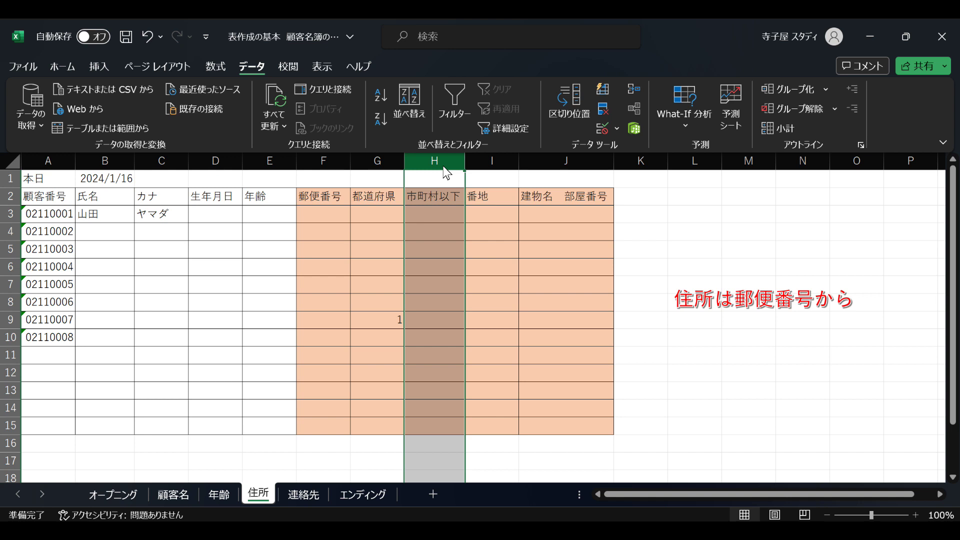
left_click(483, 164)
left_click(568, 168)
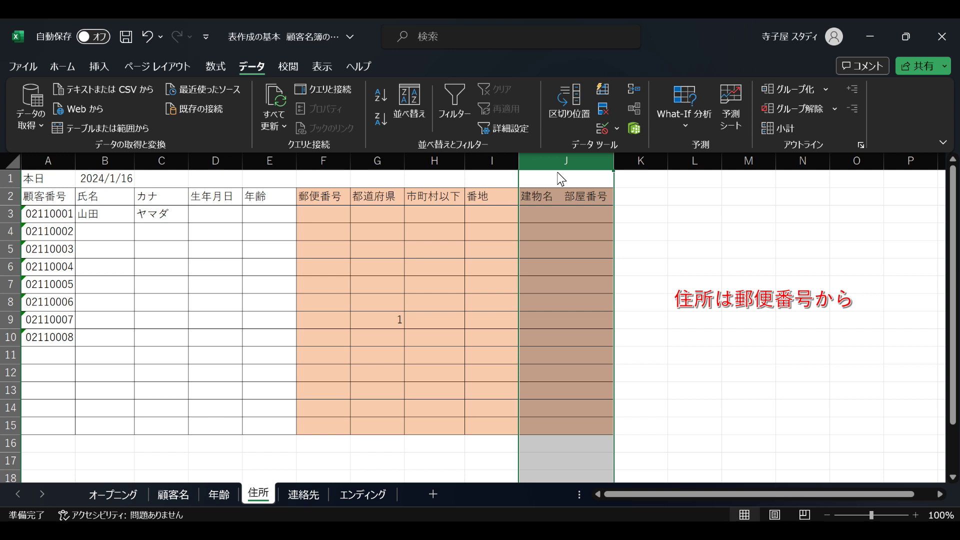
View the contact columns on the 連絡先 sheet and switch to the エンディング sheet.
left_click(310, 497)
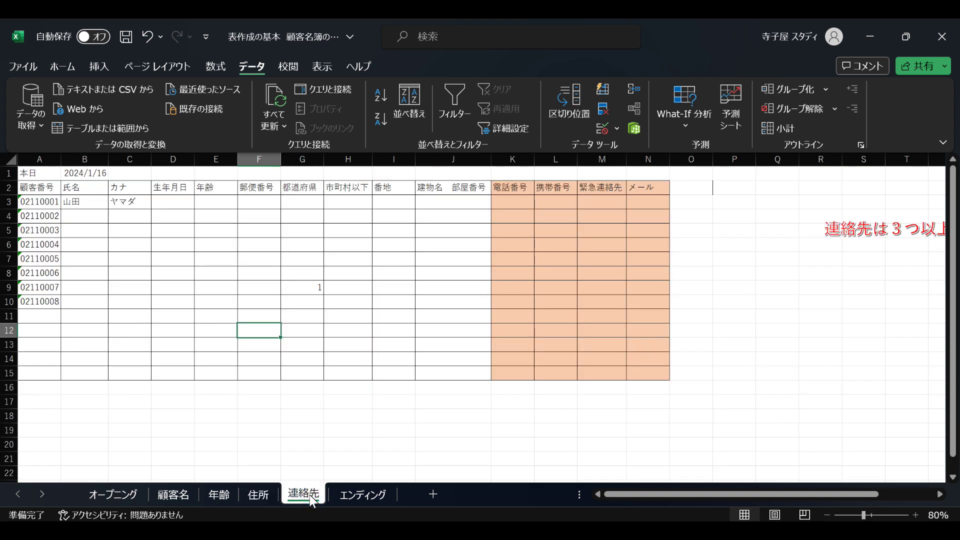
mouse_move(650, 491)
left_mouse_down()
mouse_move(692, 495)
mouse_move(653, 495)
left_mouse_up()
left_click(361, 500)
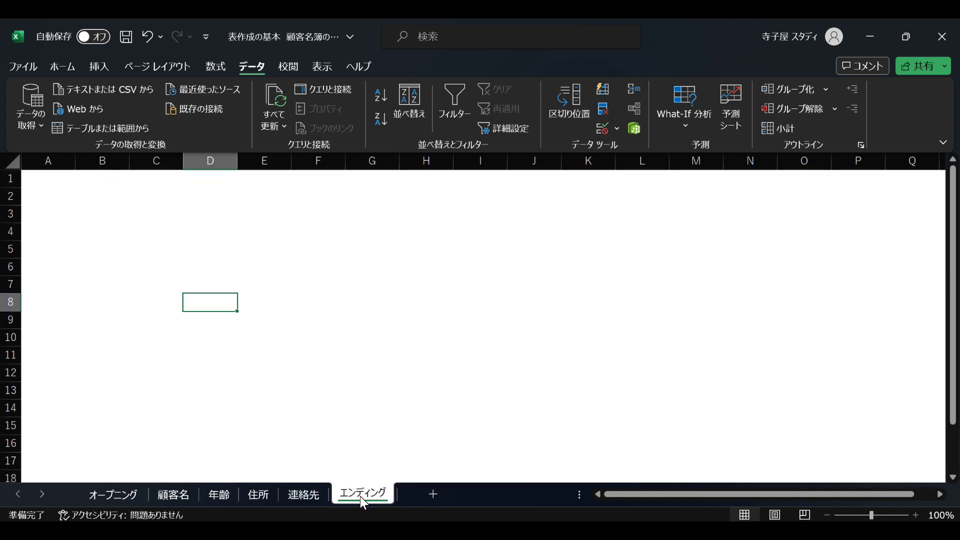